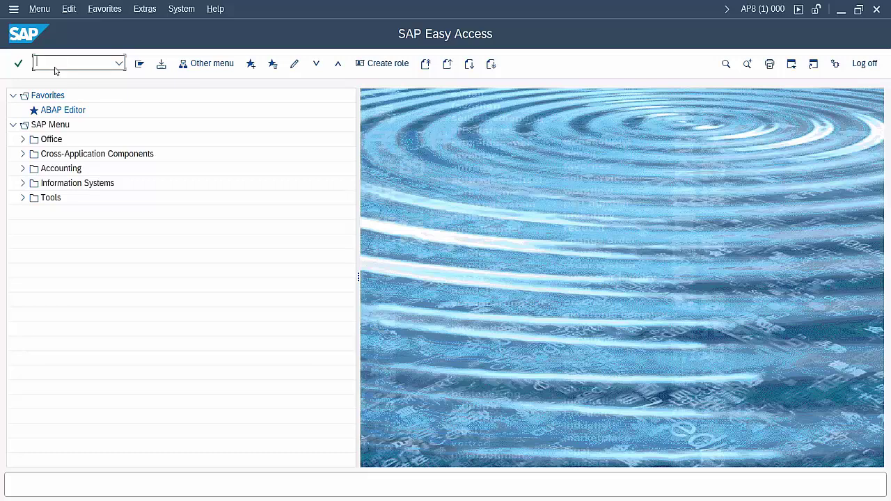
- Run transaction SU01 to open user maintenance
key("Caps_Lock")
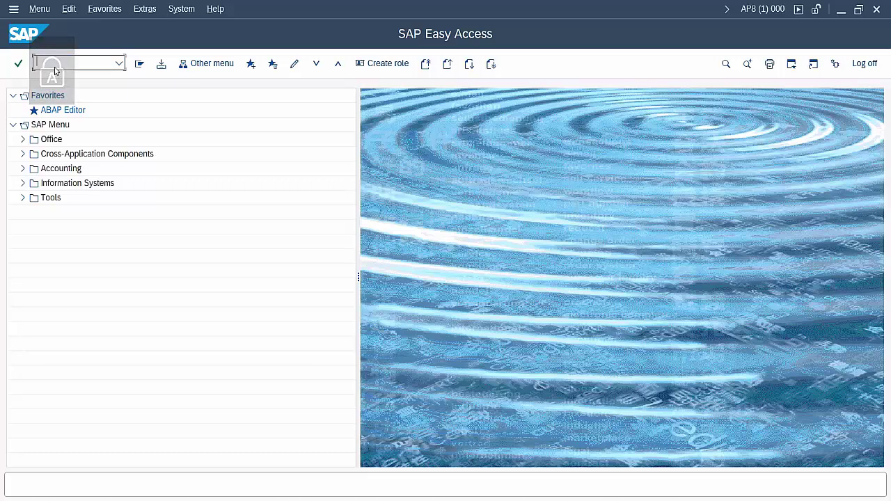
type("SU01")
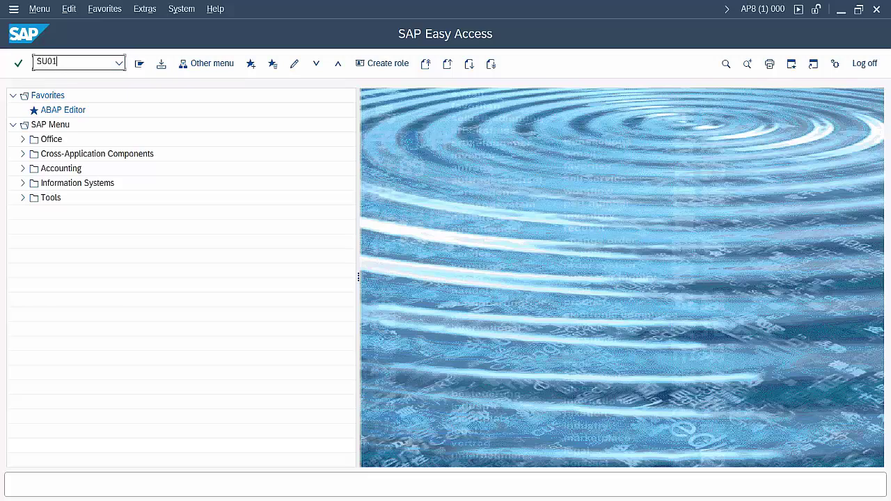
key("Return")
key("Caps_Lock")
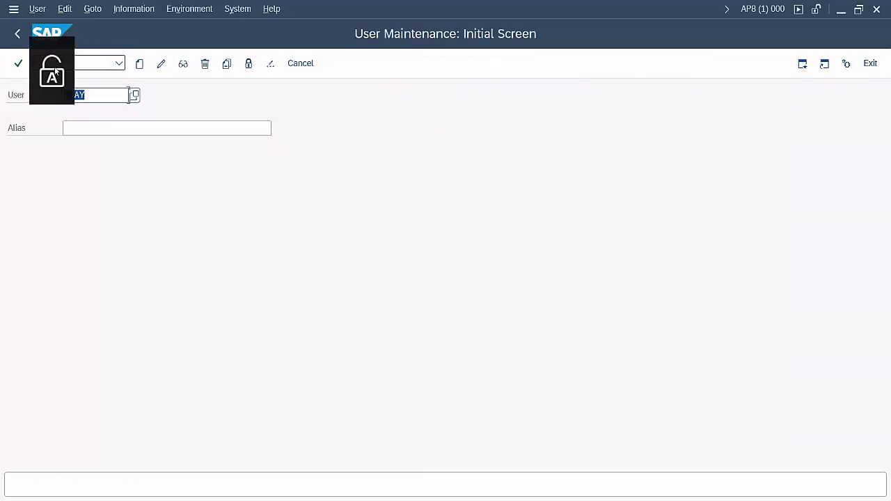
- Replace the existing user ID with the new user's ID and start creating that user
left_click(107, 97)
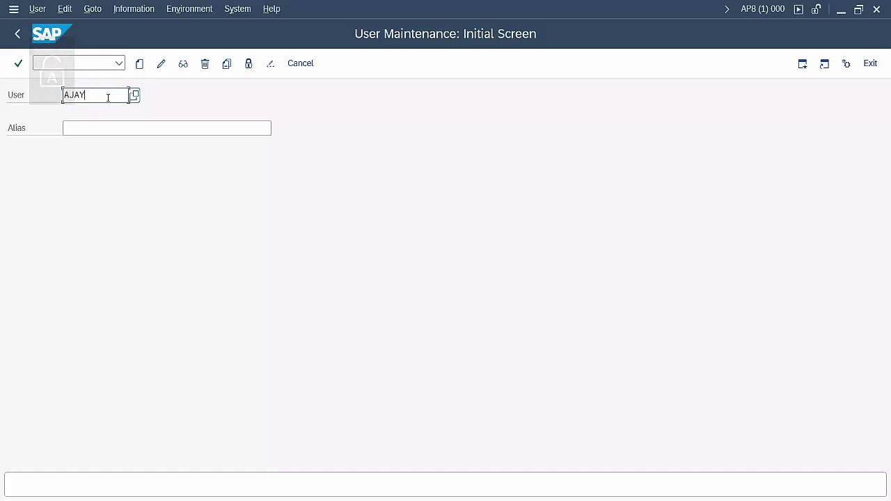
key("BackSpace")
key("BackSpace")
key("BackSpace")
key("BackSpace")
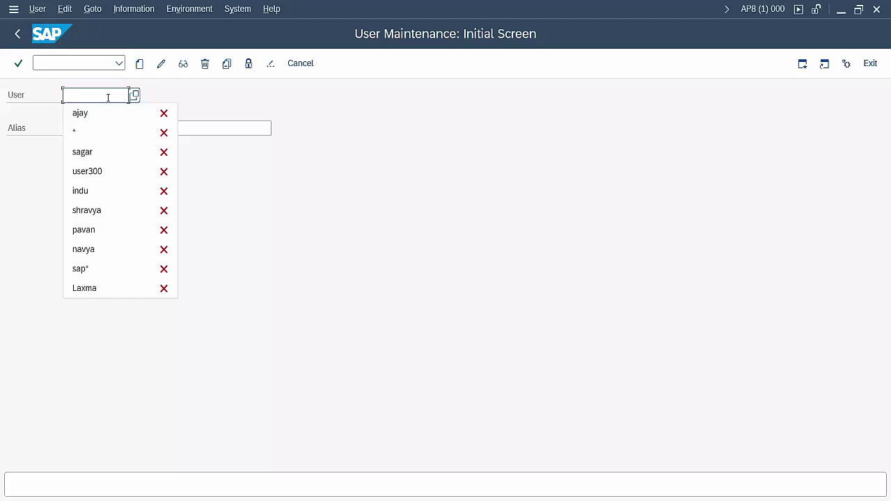
type("raju")
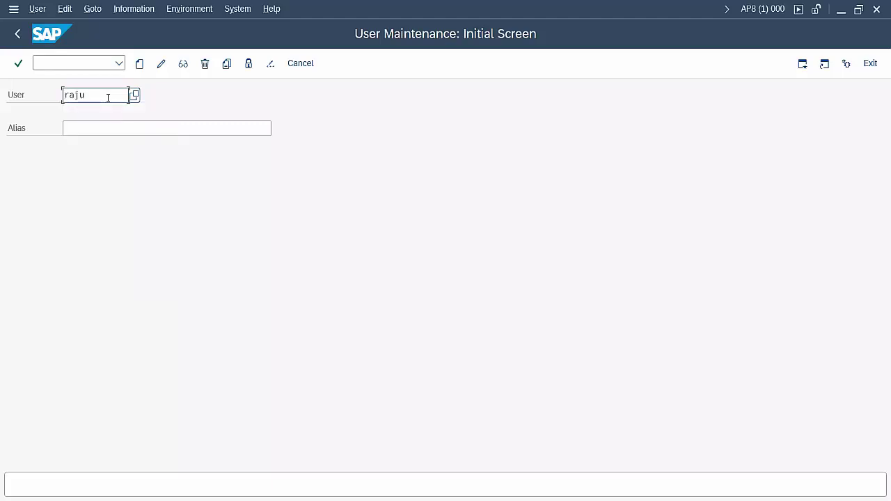
left_click(141, 65)
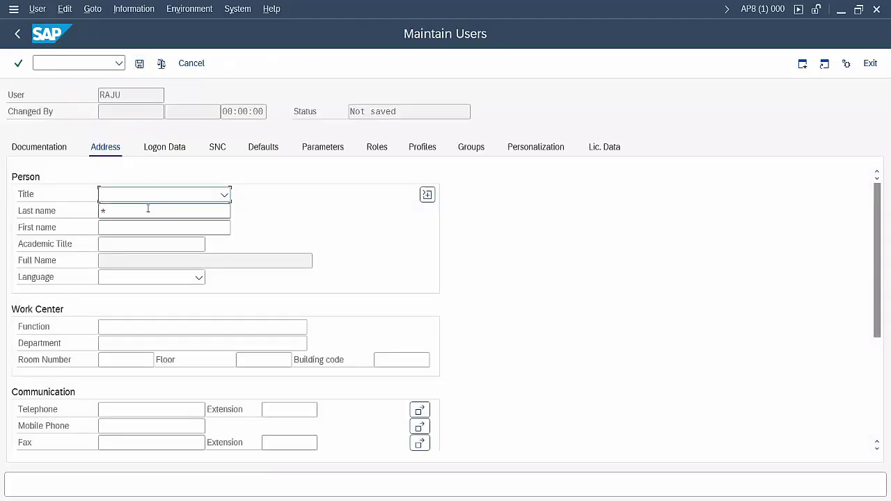
- Enter the new user's last name in the address data and check the remaining address fields
scroll(645, 299, "down", 5)
scroll(644, 299, "up", 5)
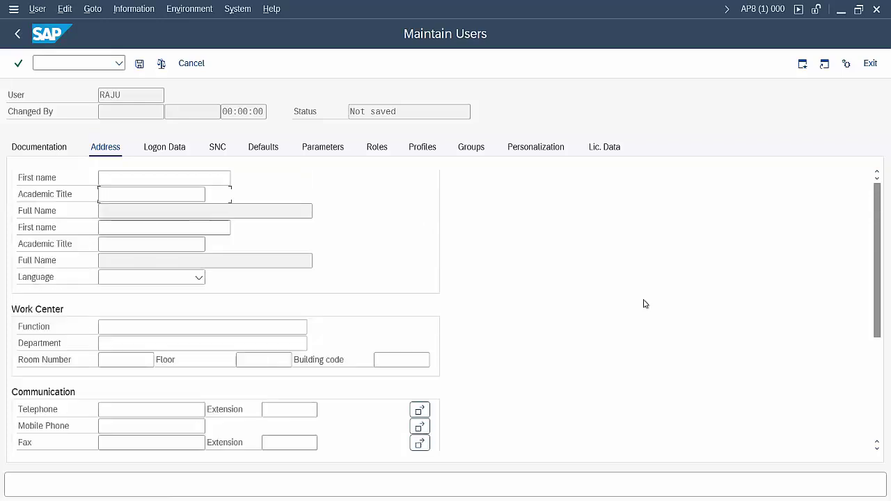
left_click(127, 213)
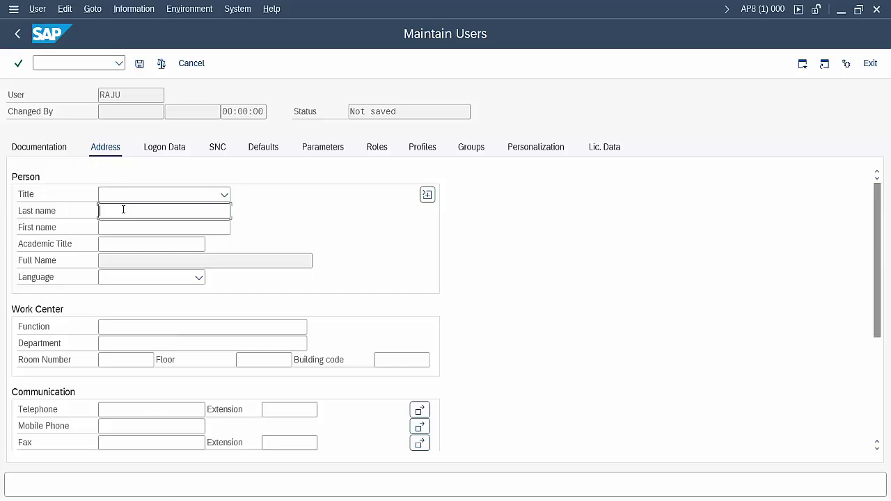
type("k")
scroll(546, 256, "down", 5)
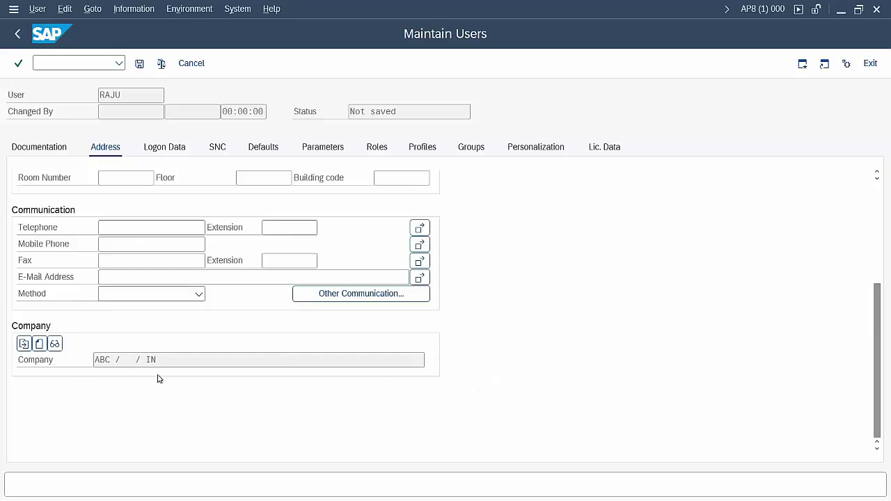
scroll(137, 404, "up", 5)
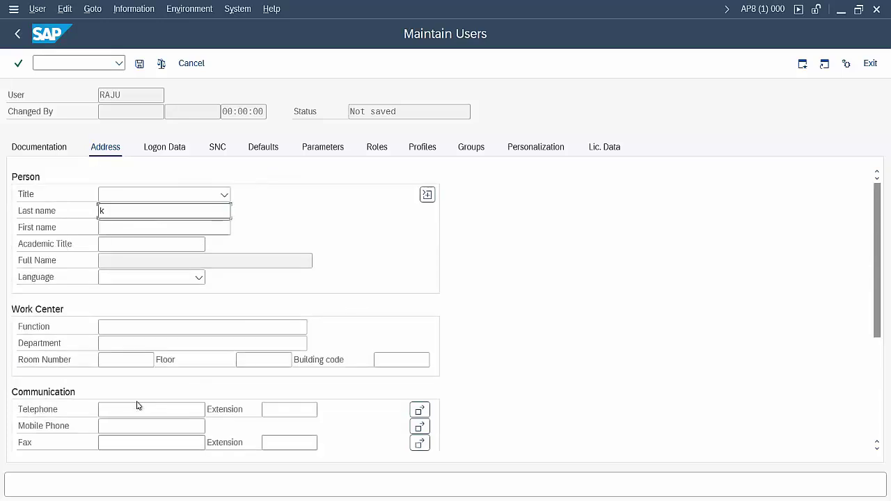
- Enter and repeat the initial password in the new user's logon data
left_click(163, 152)
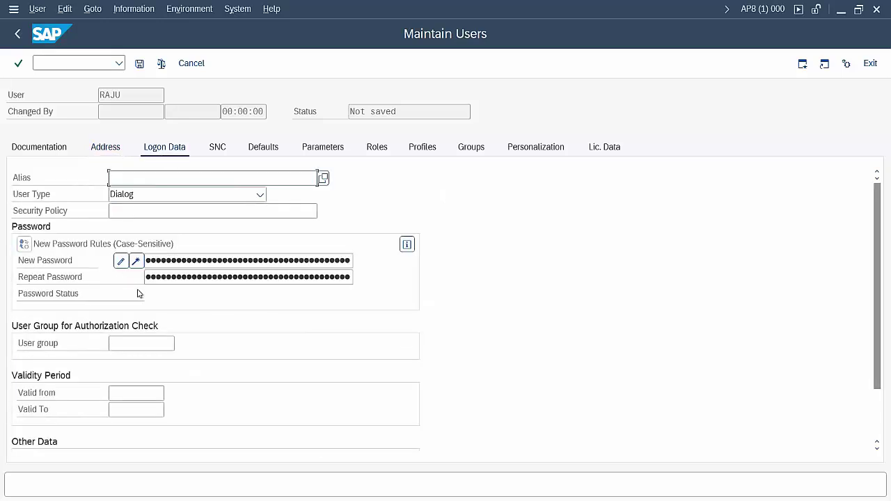
left_click(160, 260)
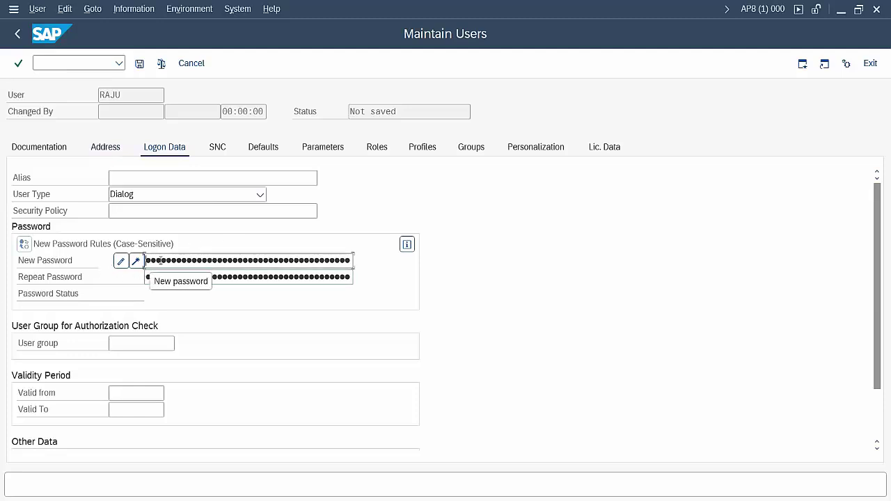
key("Caps_Lock")
key("Caps_Lock")
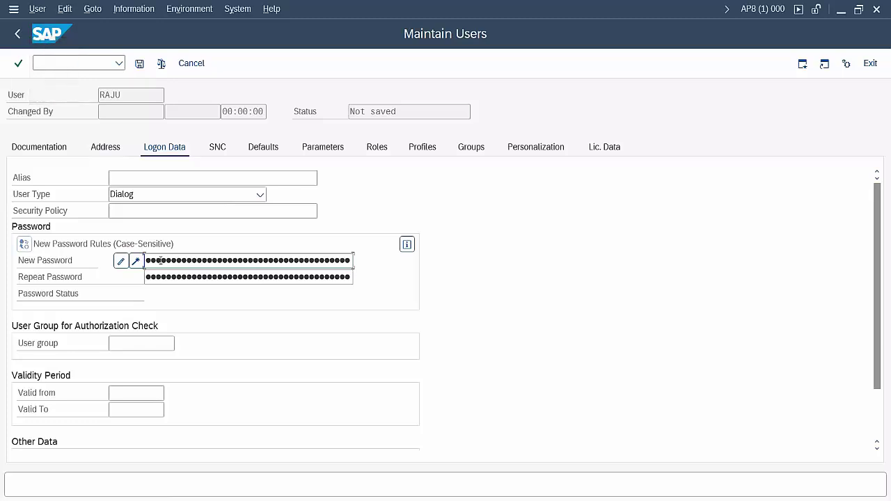
key("Tab")
key("Caps_Lock")
key("Caps_Lock")
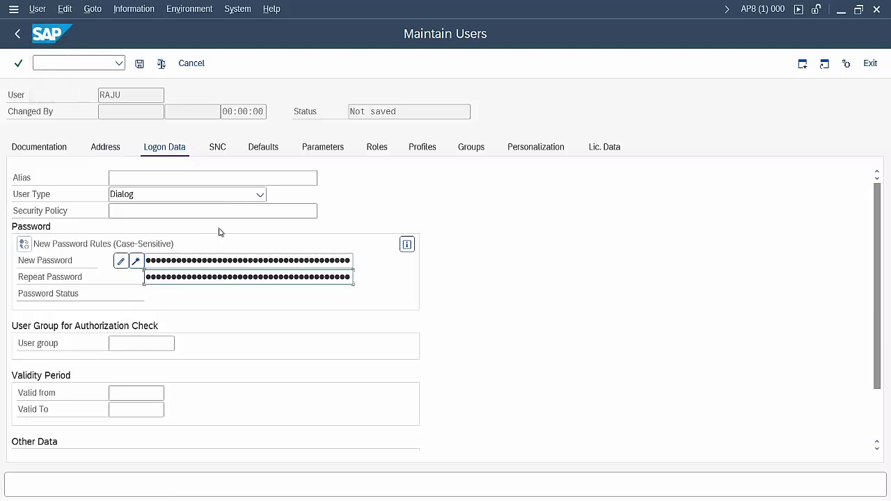
- Assign the authorization profiles SAP_ALL and SAP_NEW to the new user
left_click(422, 149)
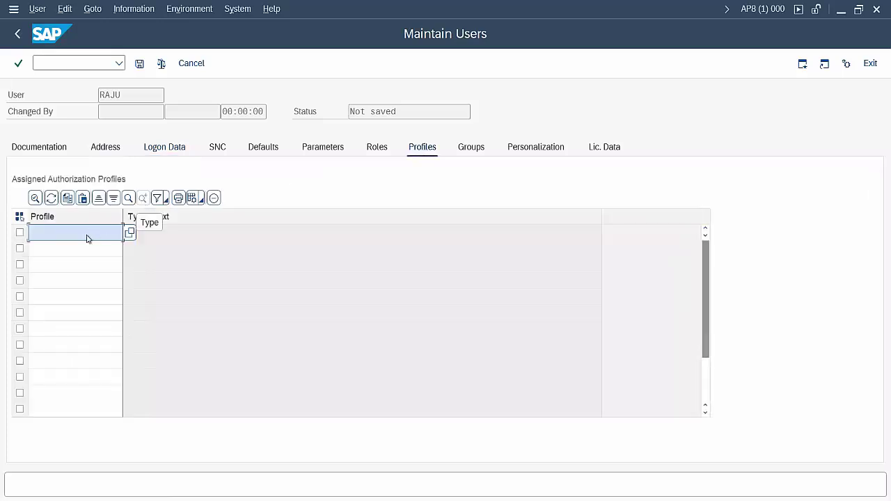
type("sap_all")
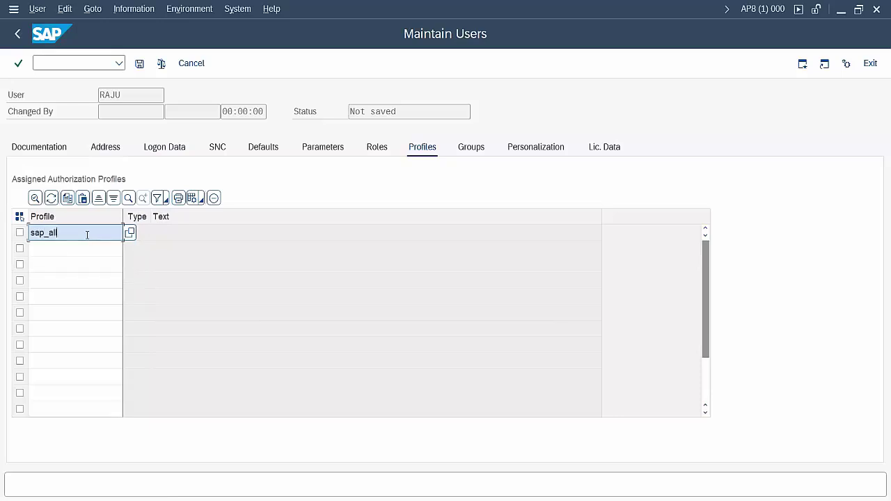
key("Return")
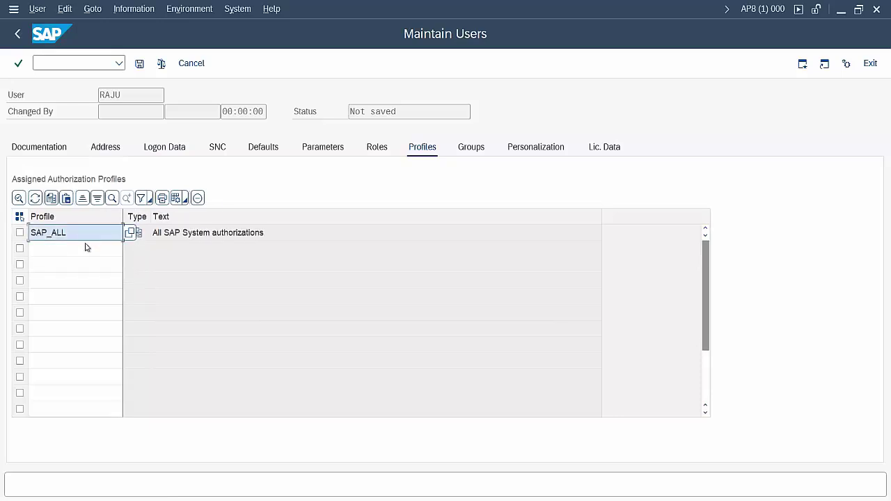
left_click(84, 248)
type("sap")
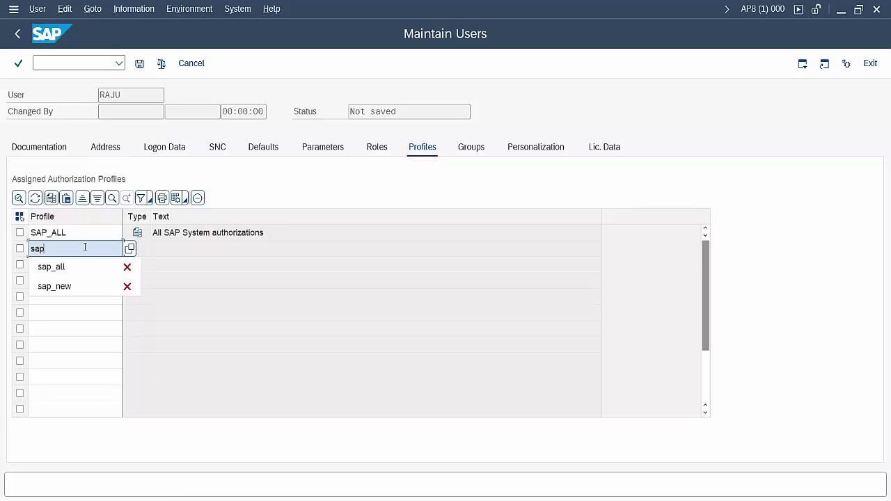
type("_new")
key("Return")
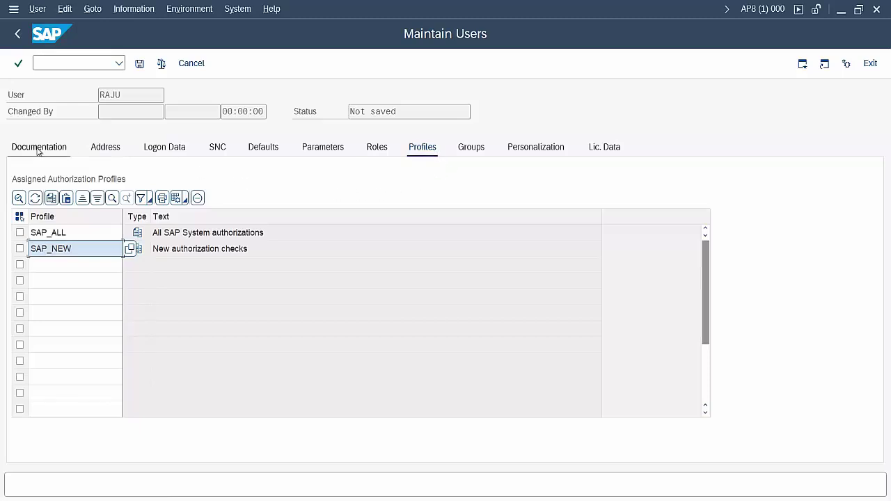
- Review the new user's address, logon data, profiles, roles and documentation, and save the user
left_click(100, 149)
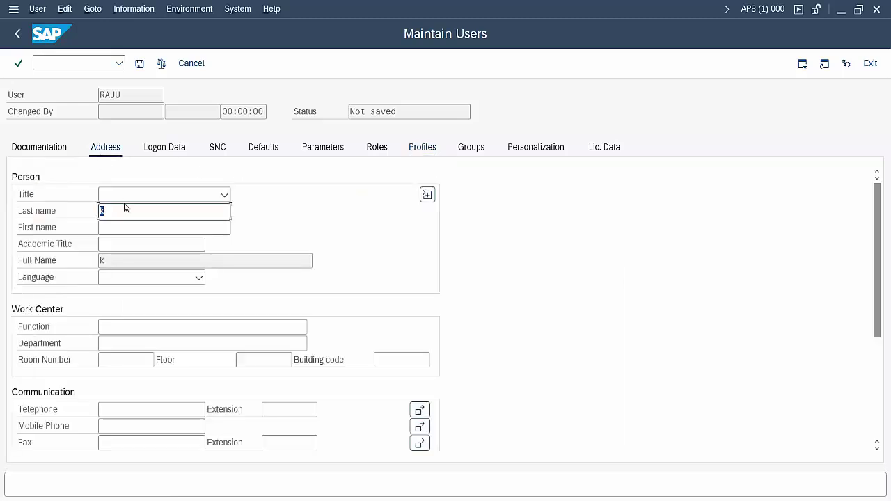
left_click(170, 151)
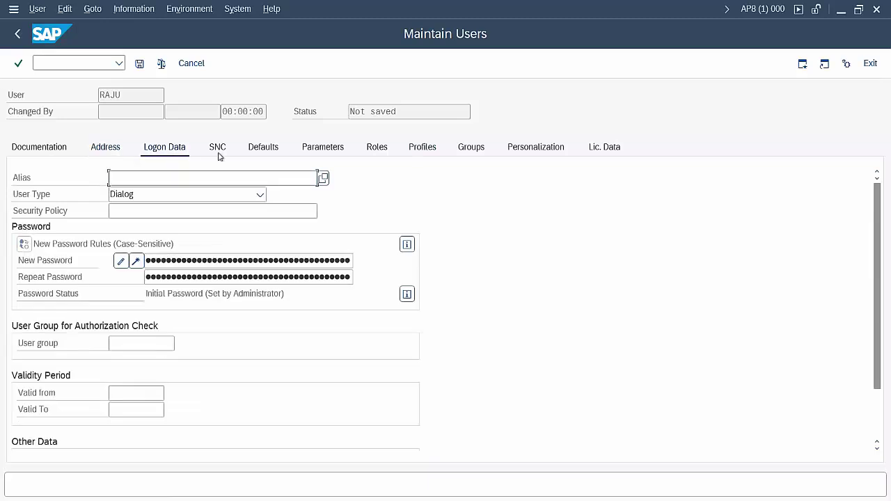
left_click(426, 148)
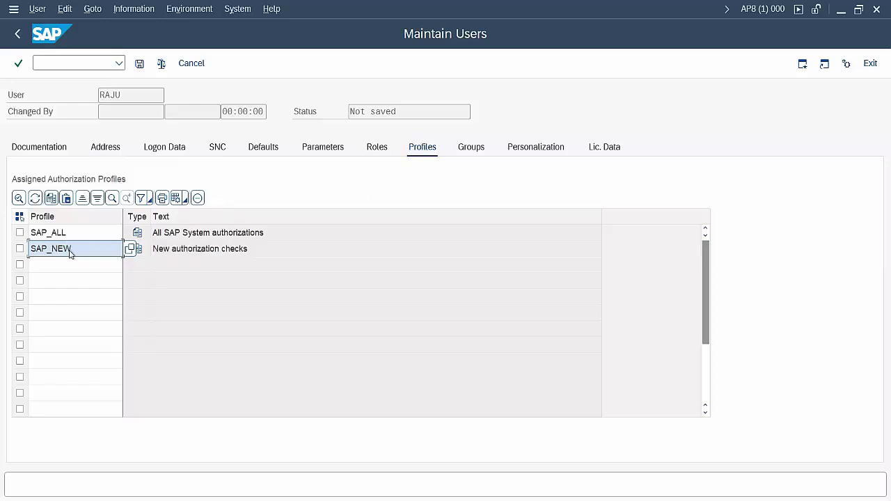
left_click(370, 150)
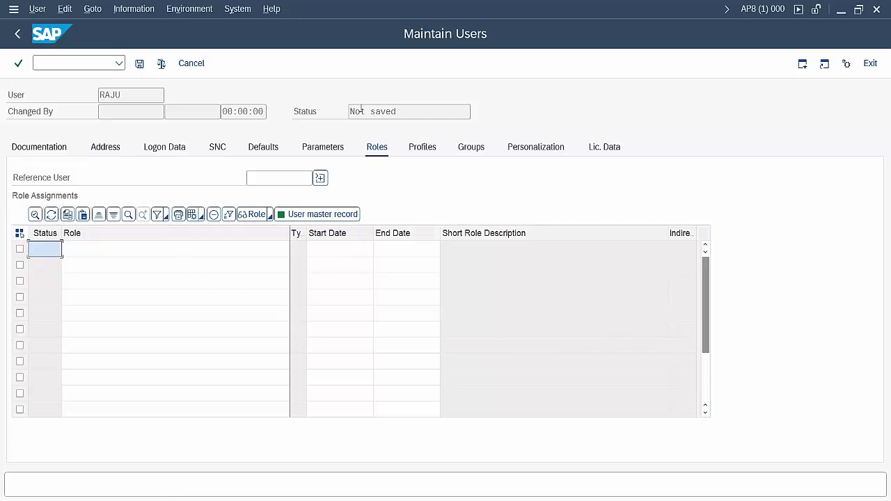
left_click(420, 150)
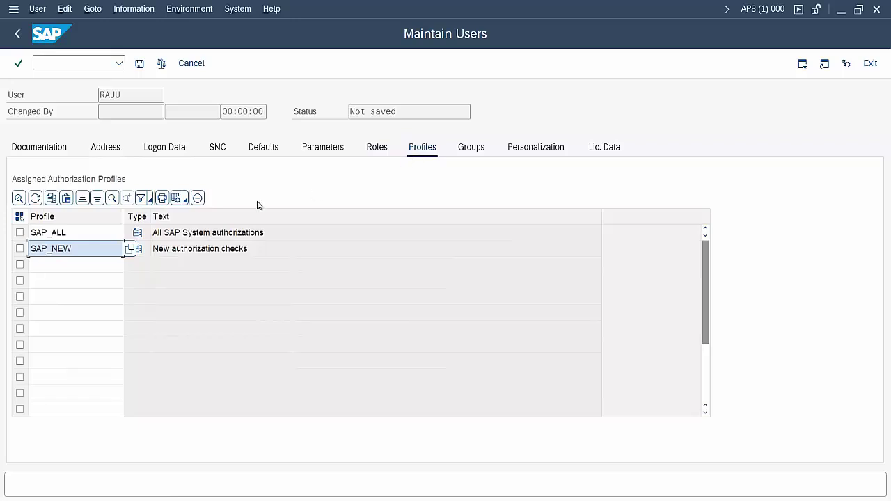
left_click(42, 150)
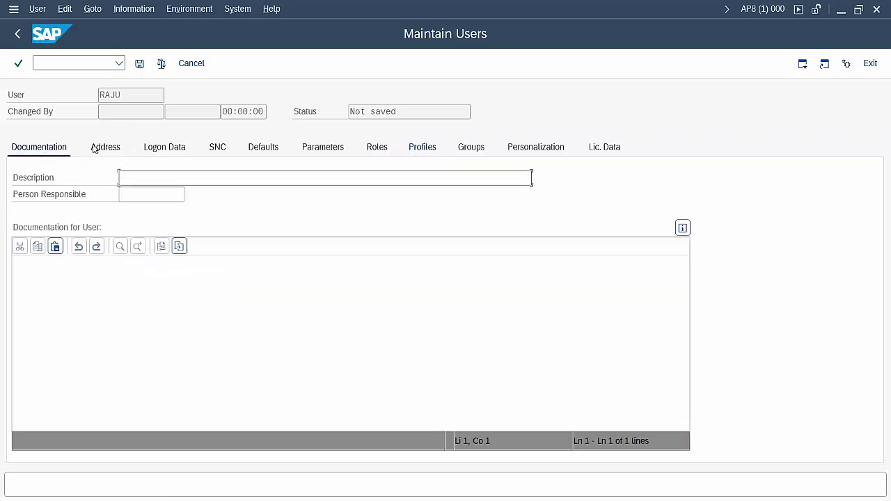
left_click(105, 147)
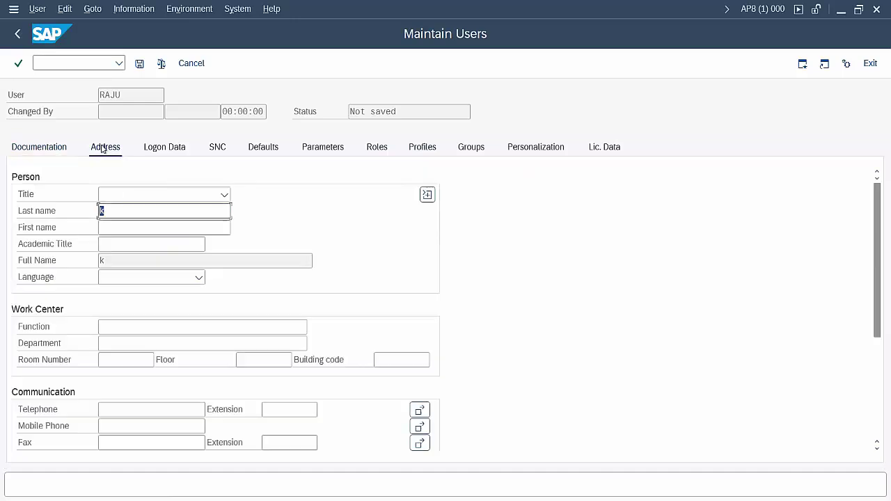
left_click(140, 64)
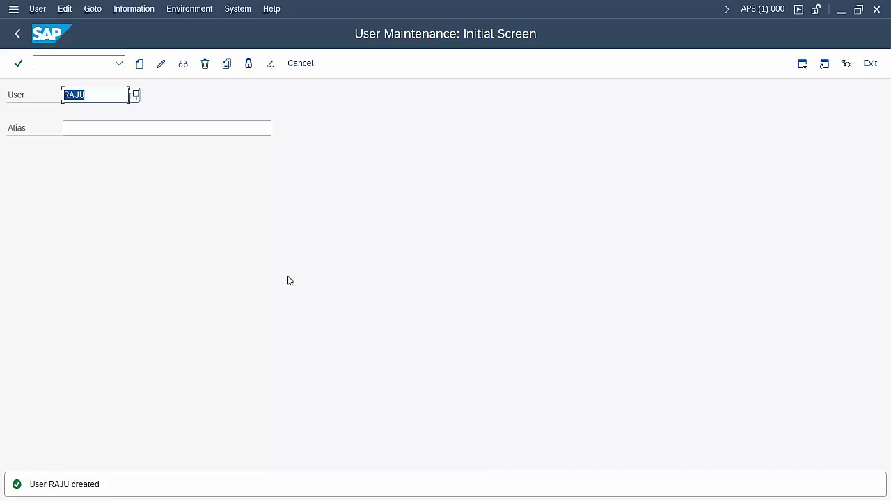
- Switch to SAP Logon, open the AP8 22 connection and log on to client 000 with the new user's ID and initial password
left_click(840, 9)
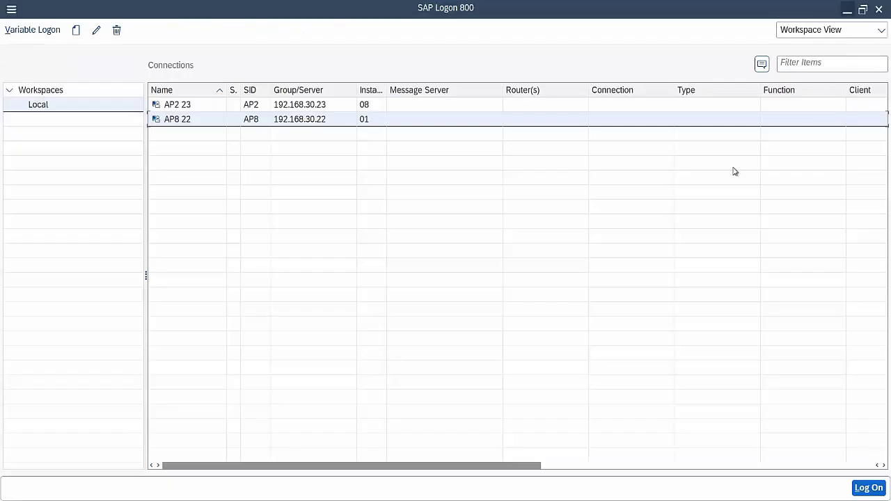
double_click(180, 124)
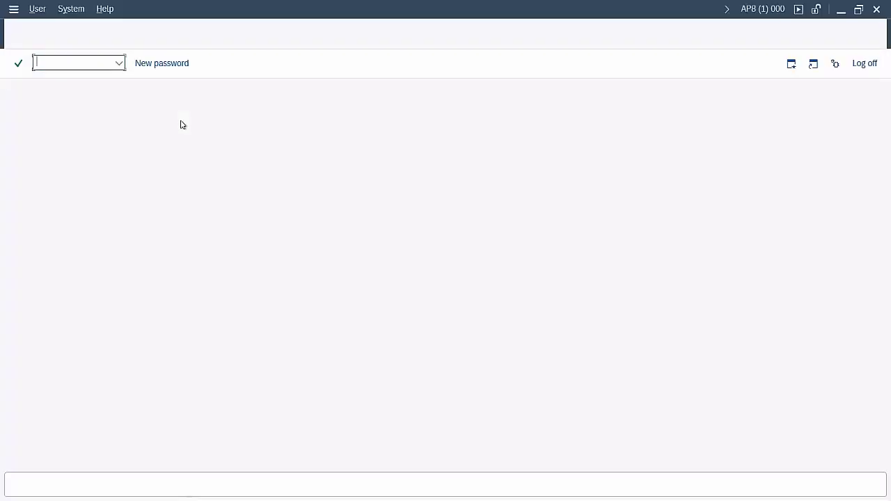
left_click(127, 95)
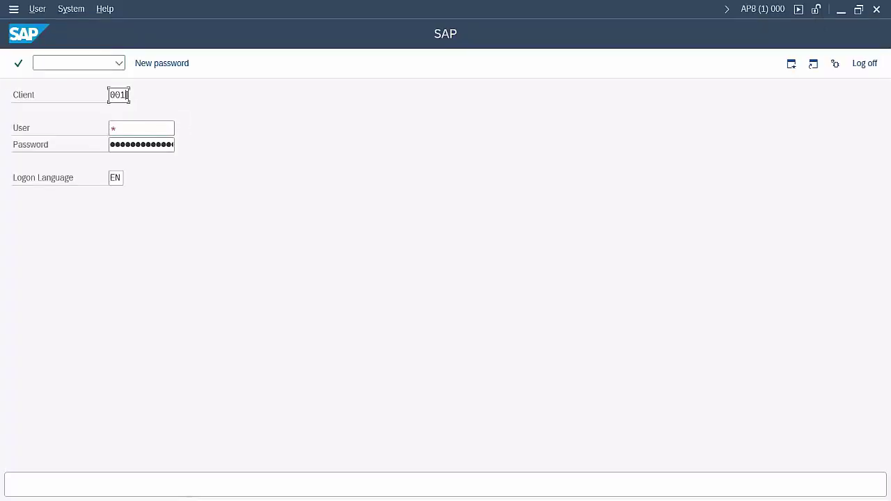
key("BackSpace")
type("0")
key("Tab")
key("Tab")
key("Caps_Lock")
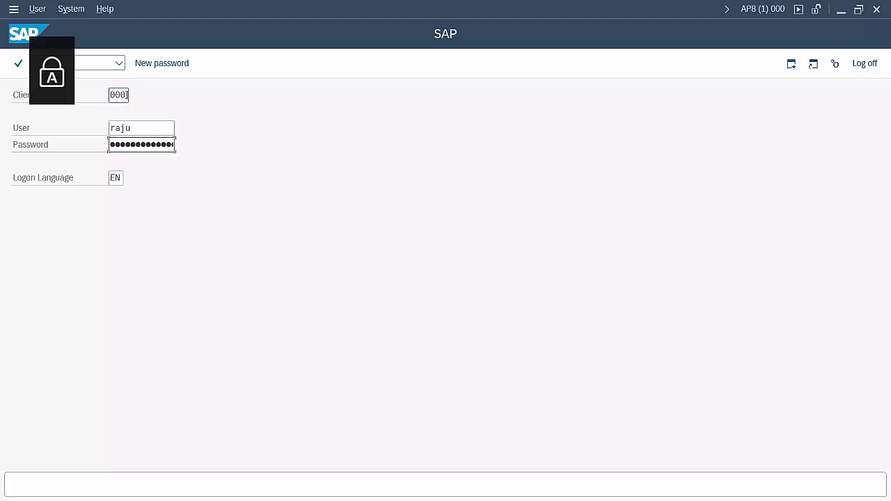
key("Caps_Lock")
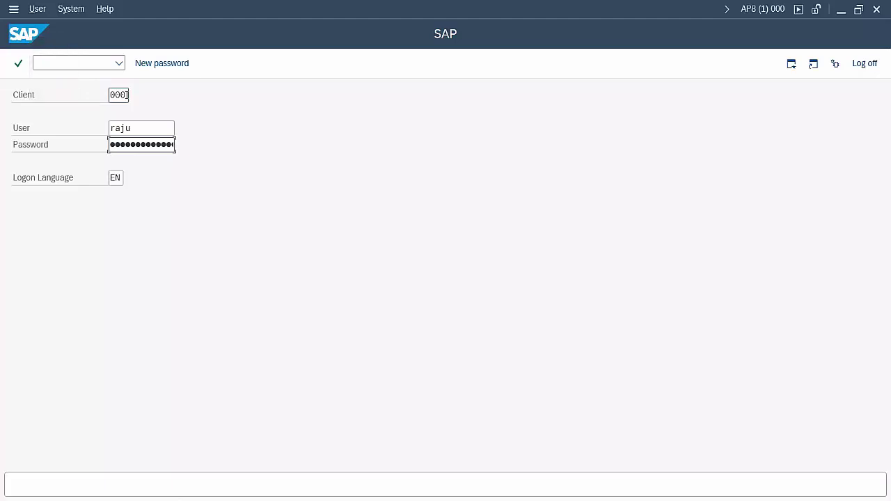
key("Return")
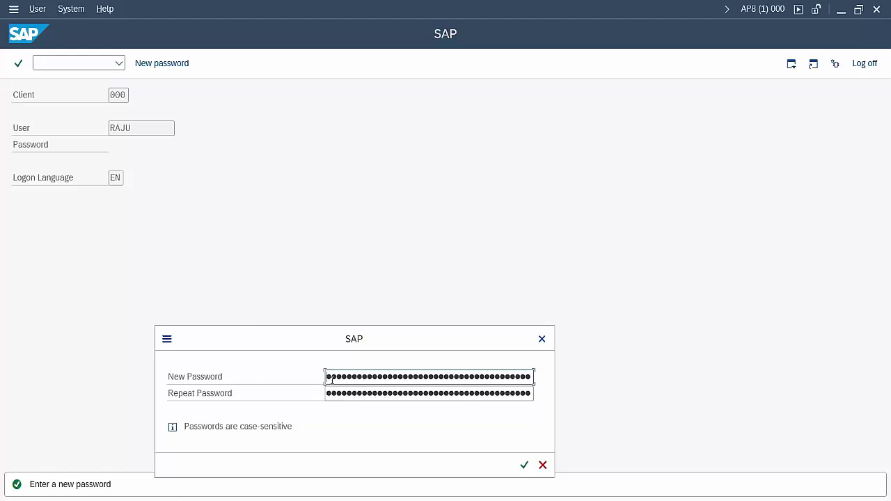
- Enter and repeat the new password for the user, confirm the change and dismiss the copyright notice
key("Caps_Lock")
key("Tab")
key("Caps_Lock")
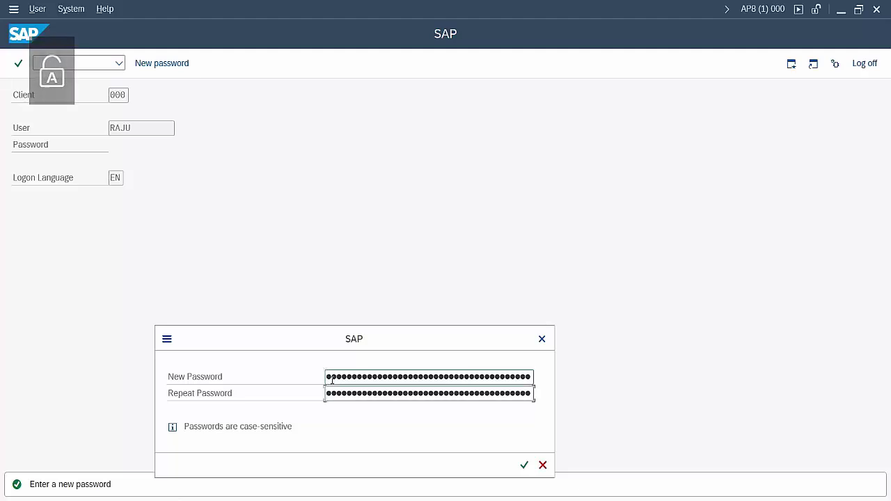
key("Return")
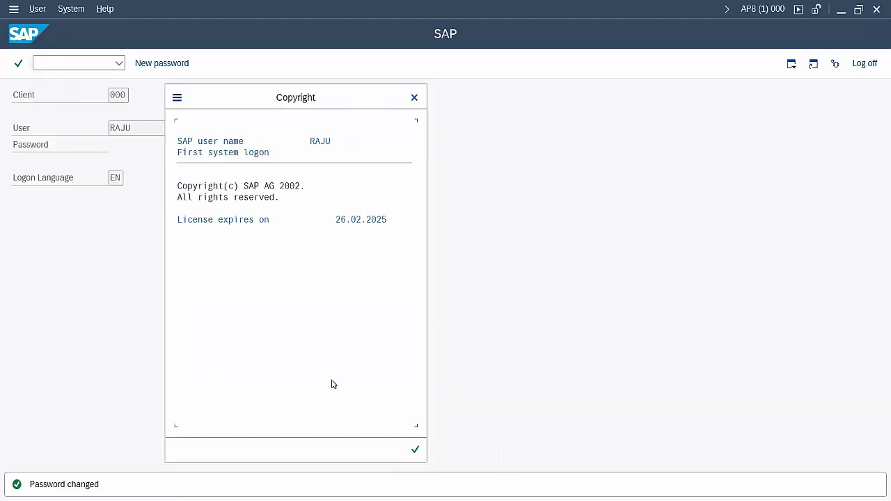
key("Return")
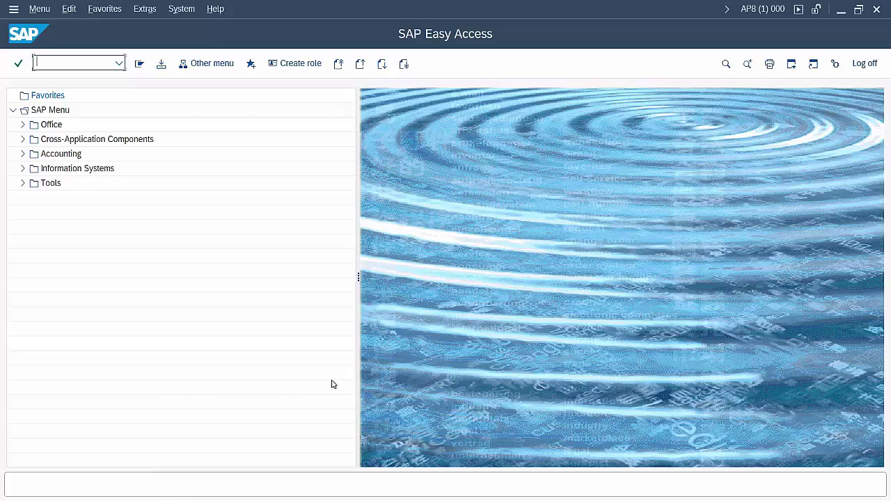
- Check the logged-on user in the new session's system information, and do the same in the User Maintenance session
left_click(762, 10)
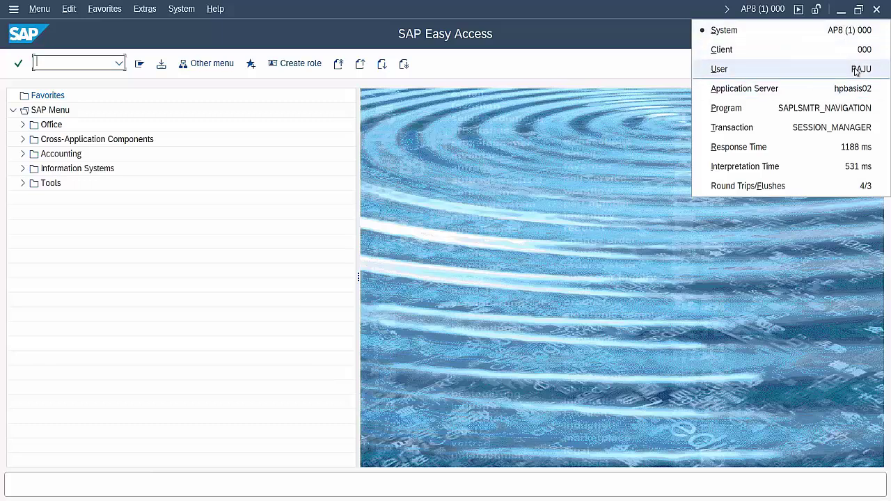
left_click(581, 72)
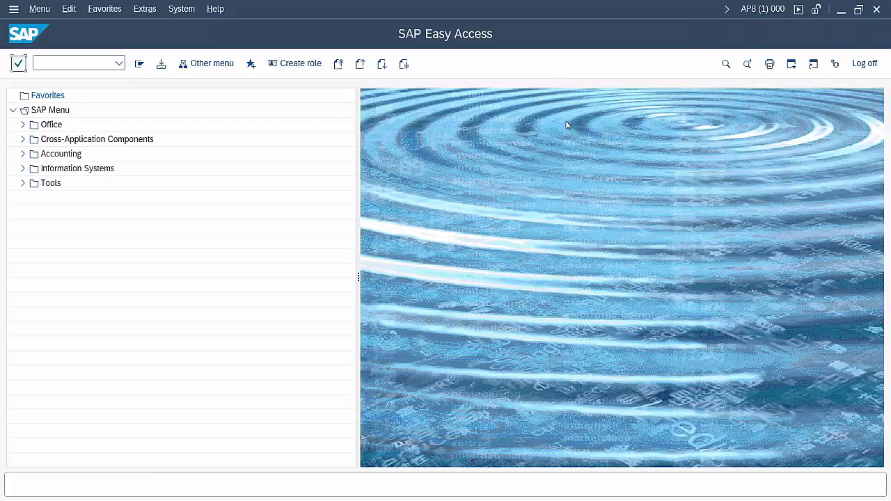
left_click(100, 65)
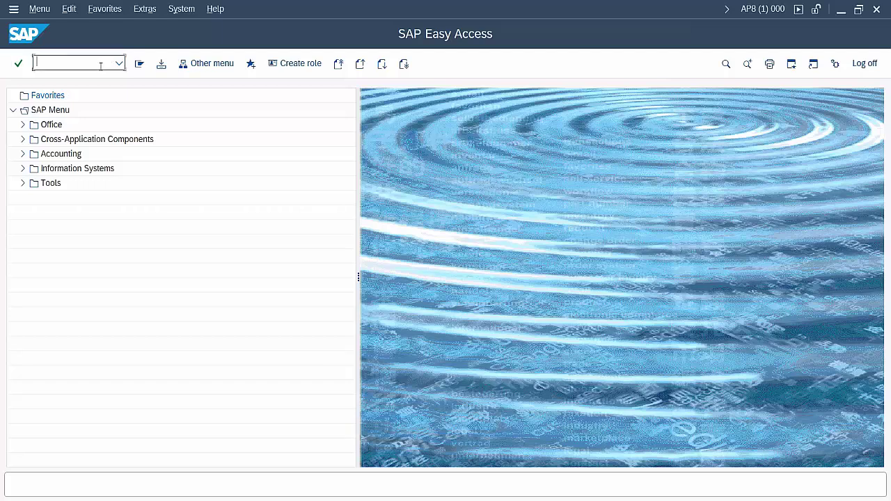
left_click(840, 9)
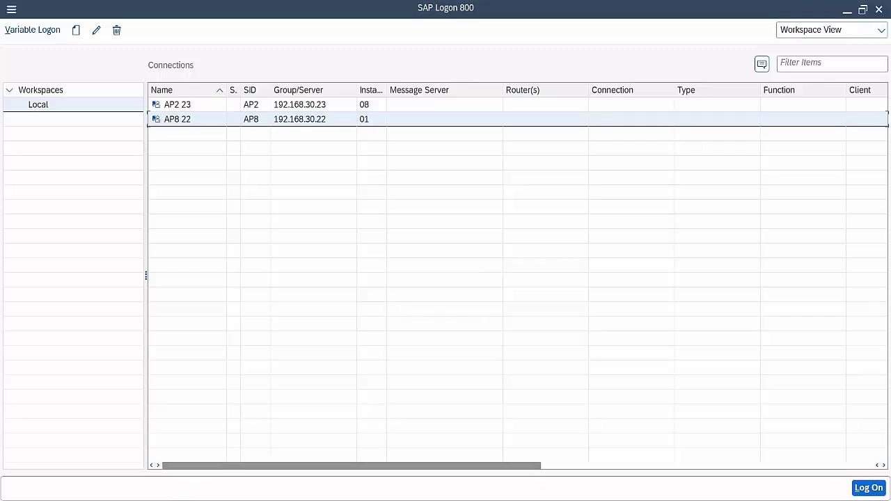
mouse_move(175, 495)
left_click(164, 472)
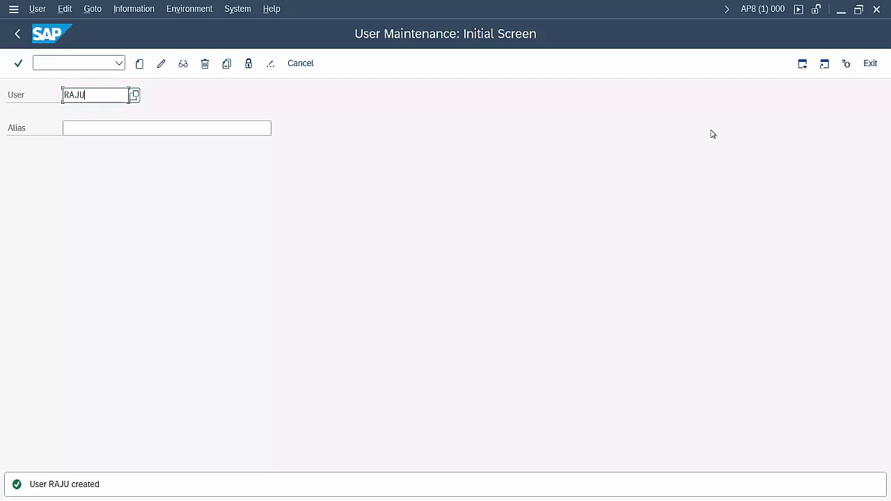
left_click(758, 9)
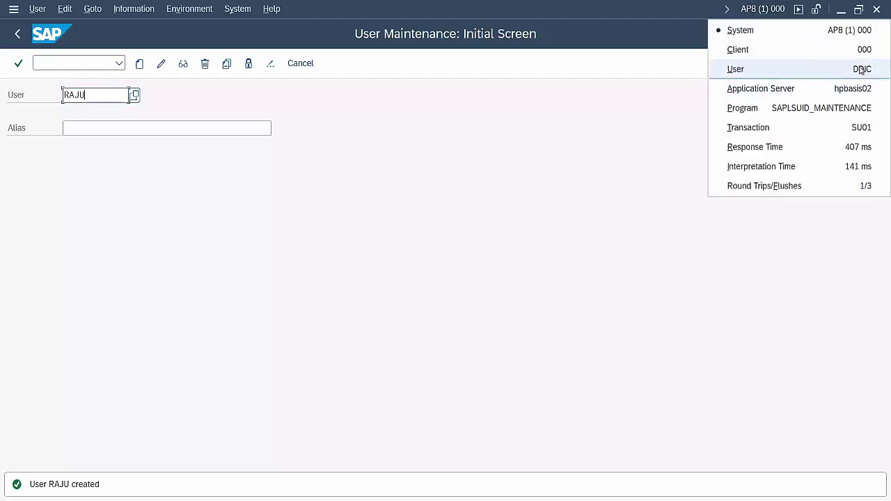
left_click(622, 178)
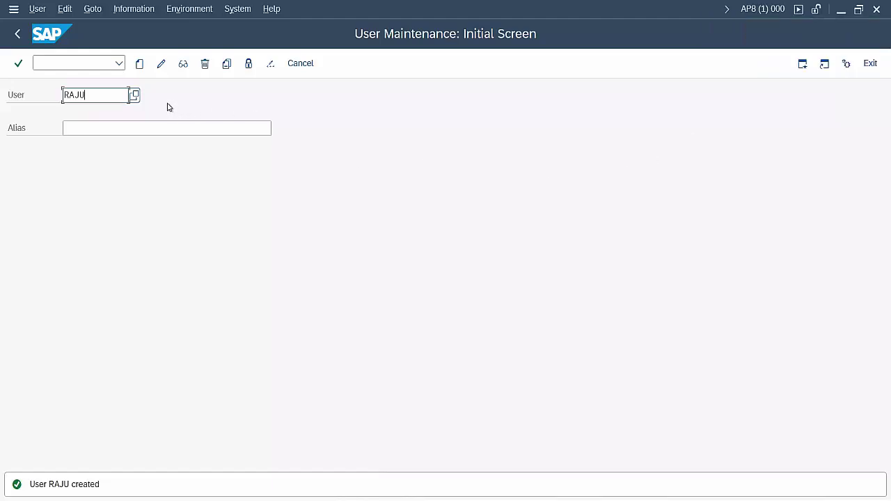
left_click(161, 64)
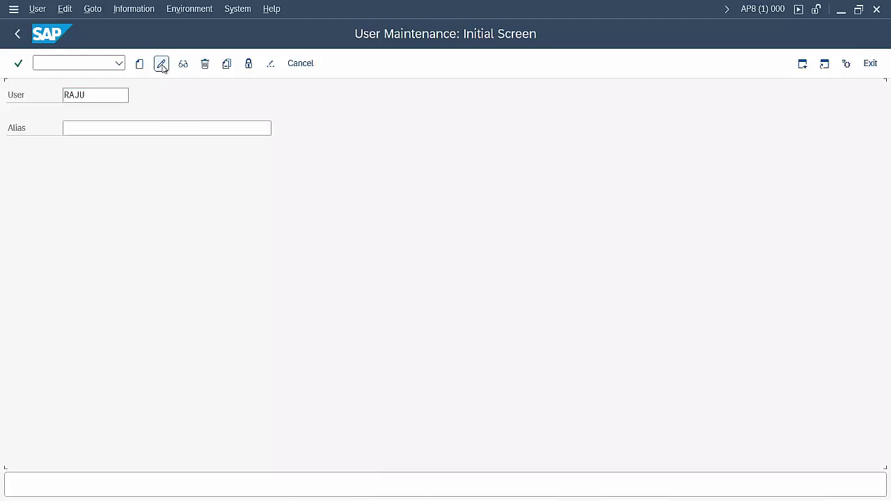
left_click(18, 33)
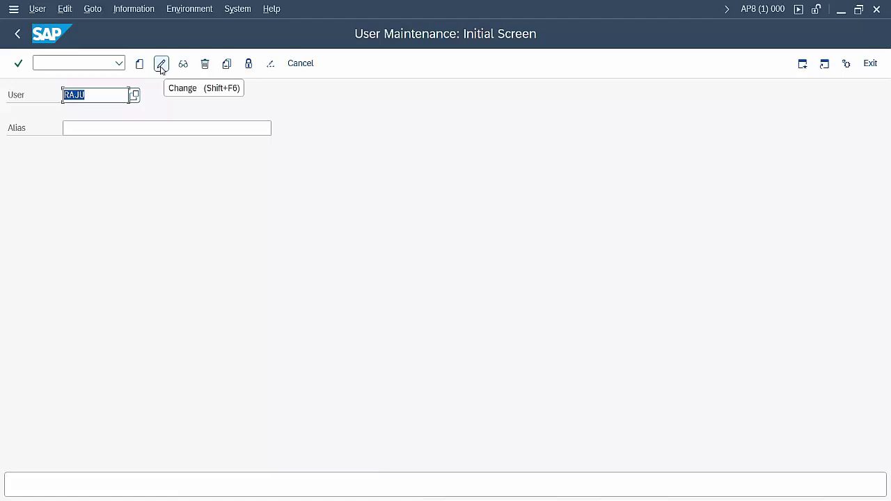
left_click(161, 66)
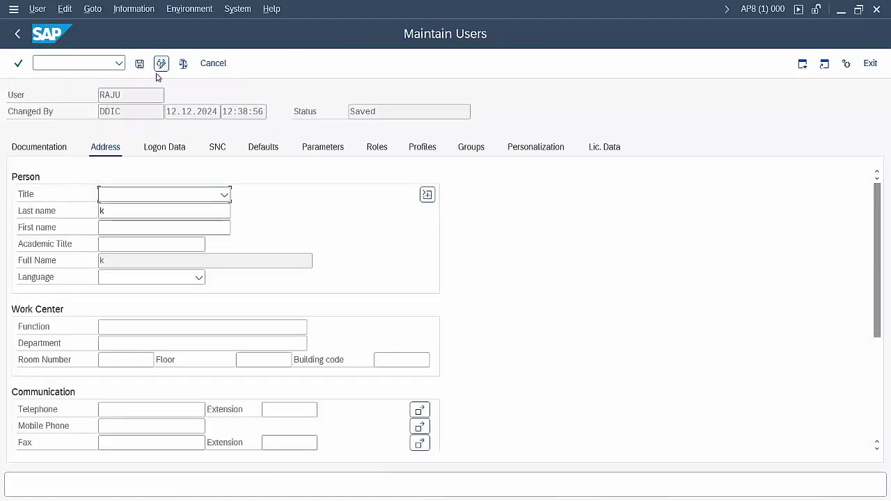
left_click(17, 32)
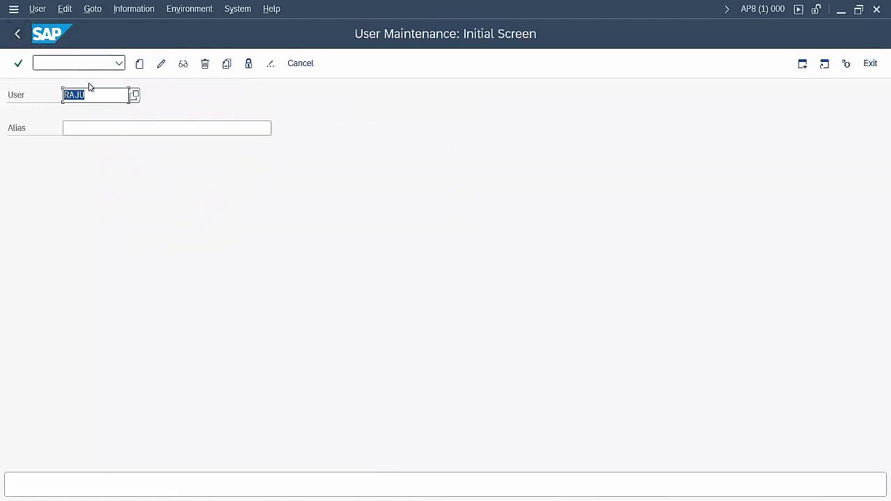
left_click_drag(96, 95, 58, 95)
left_click(59, 96)
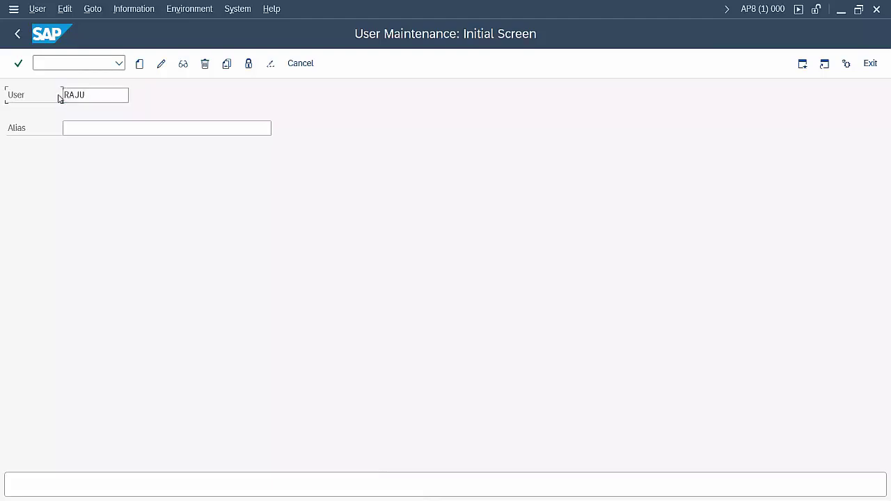
- Open the new user for changing, enter a first name in the address data and save the user
left_click(161, 65)
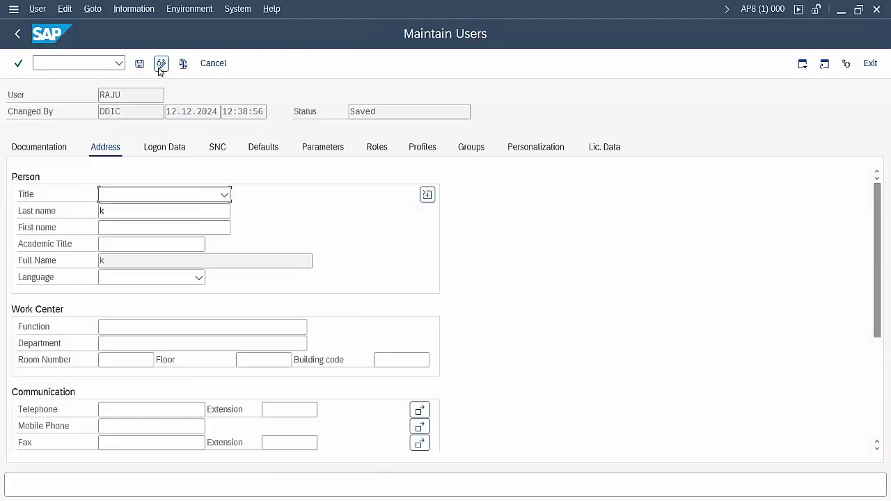
left_click(140, 95)
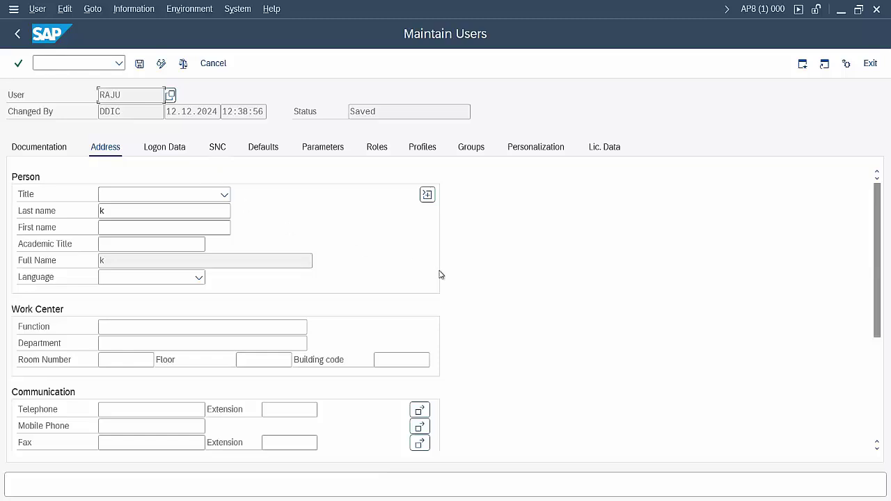
left_click(126, 229)
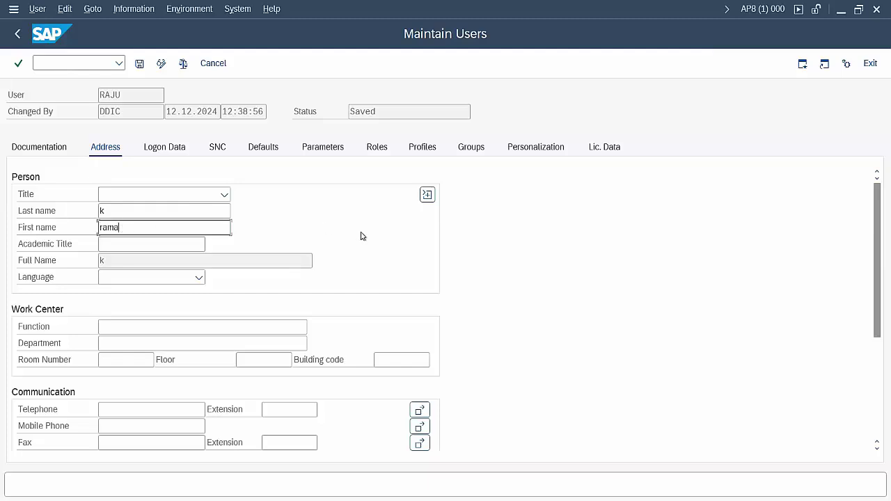
scroll(636, 271, "down", 5)
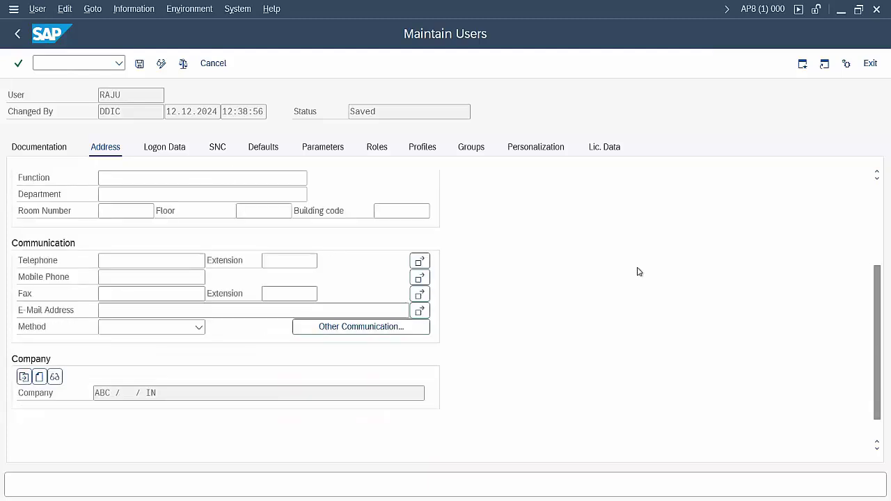
scroll(636, 271, "up", 5)
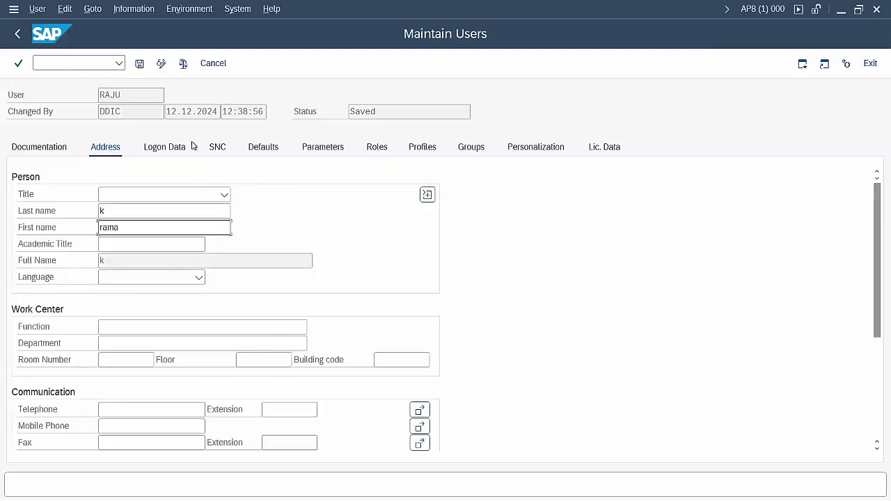
left_click(141, 65)
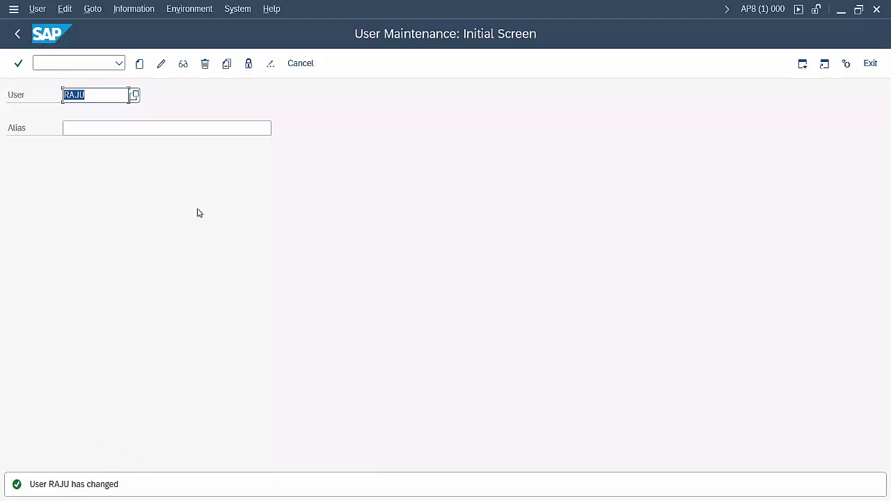
- Display the user and review the address, roles, profiles and groups, and return to the initial screen
left_click(185, 67)
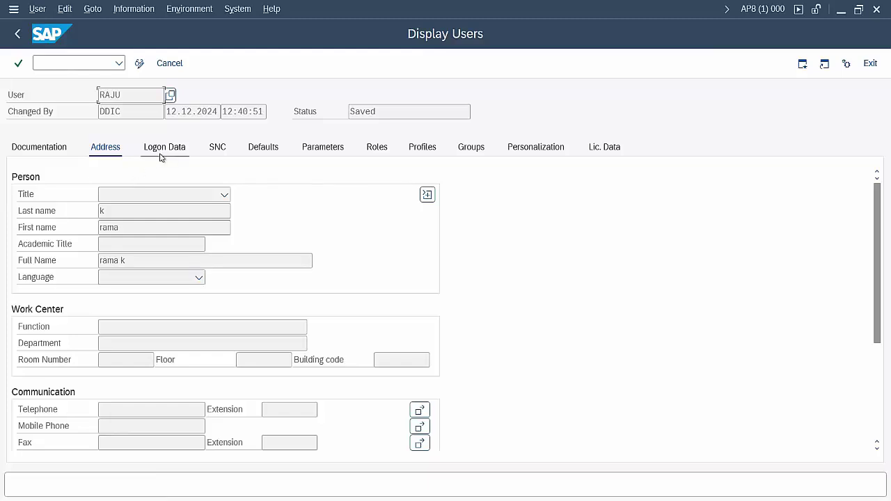
left_click(17, 33)
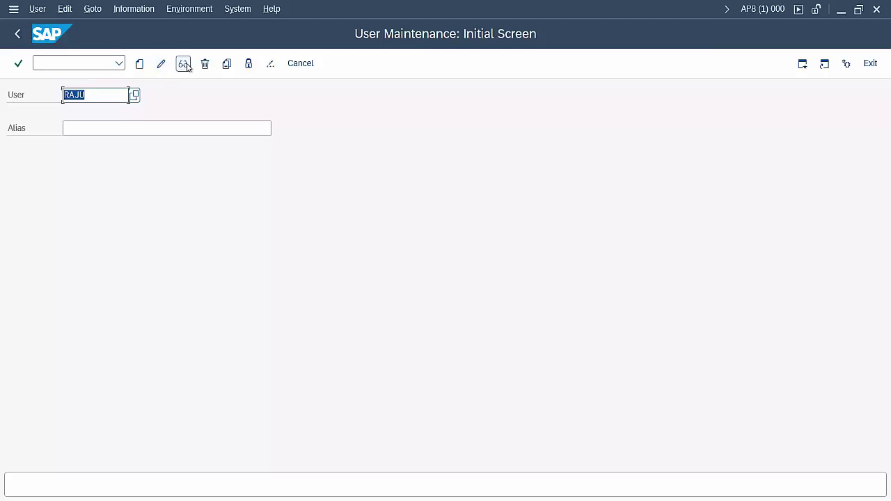
left_click(184, 64)
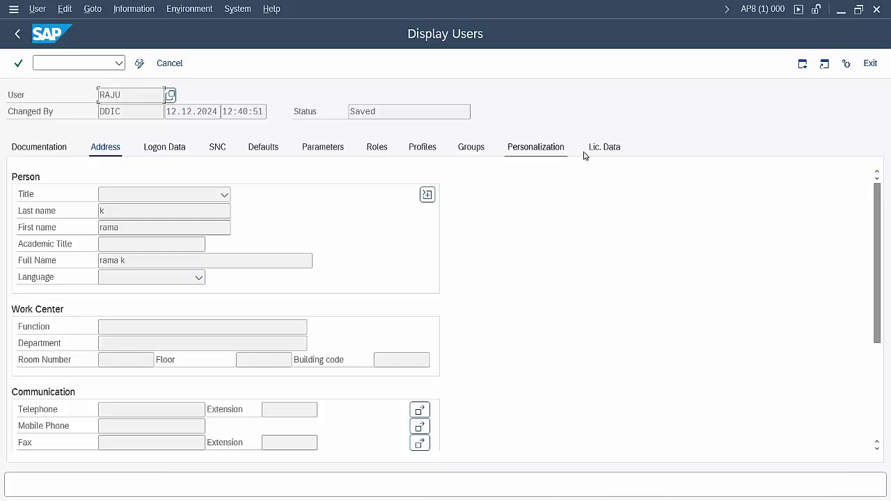
left_click(376, 149)
left_click(421, 148)
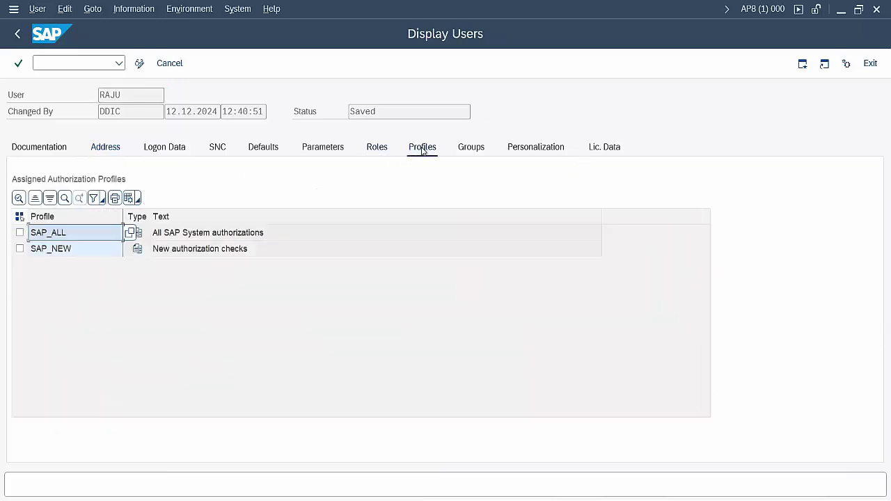
left_click(470, 157)
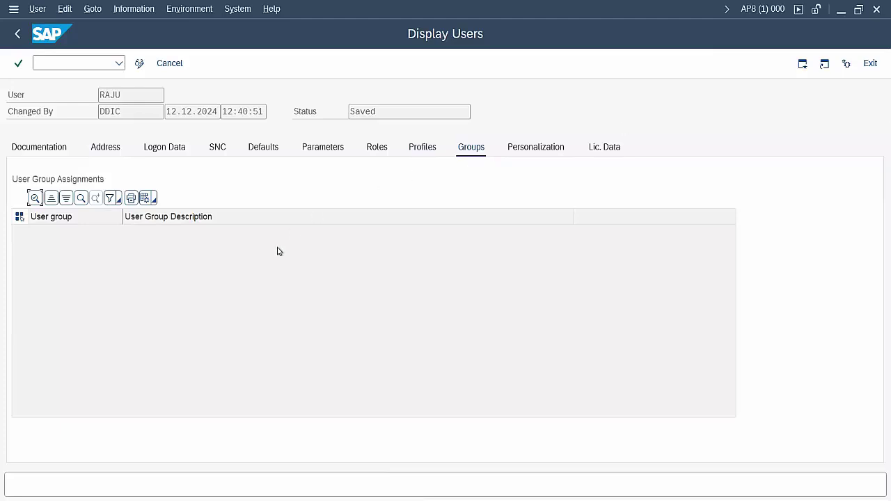
left_click(17, 34)
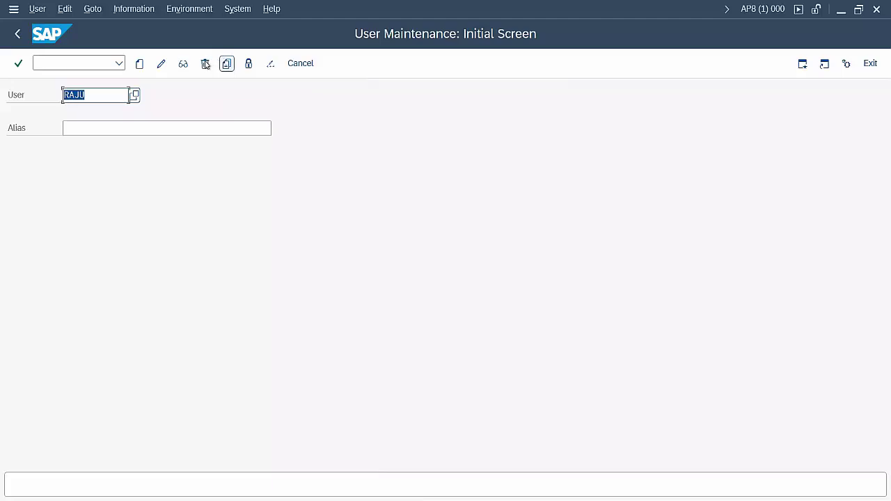
- Lock the new user in User Maintenance
left_click(248, 65)
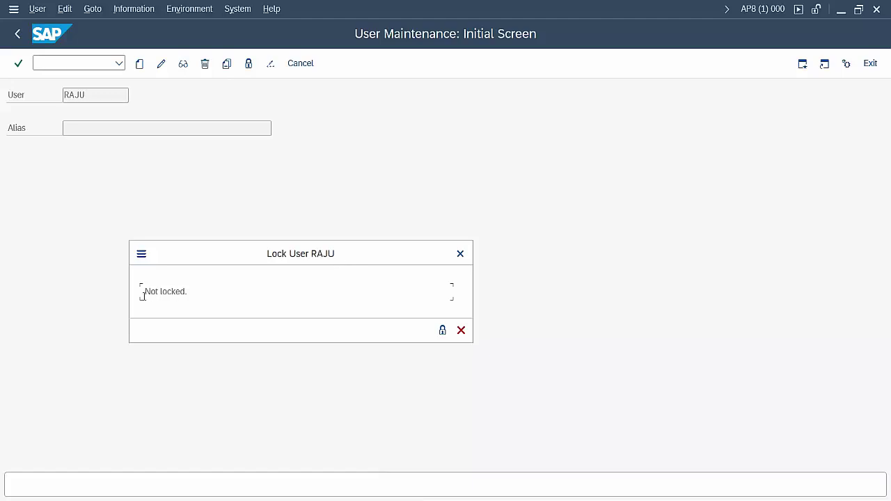
left_click(442, 331)
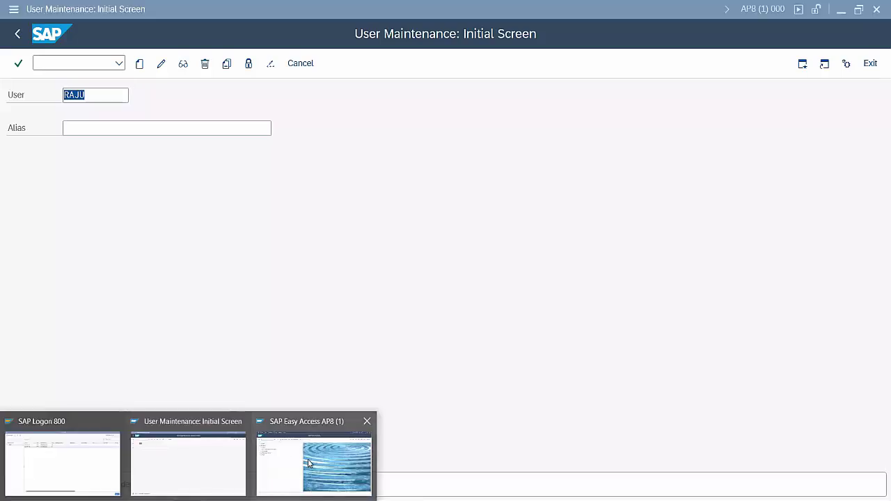
- Log off the new user's SAP Easy Access session and bring SAP Logon to the front
left_click(308, 460)
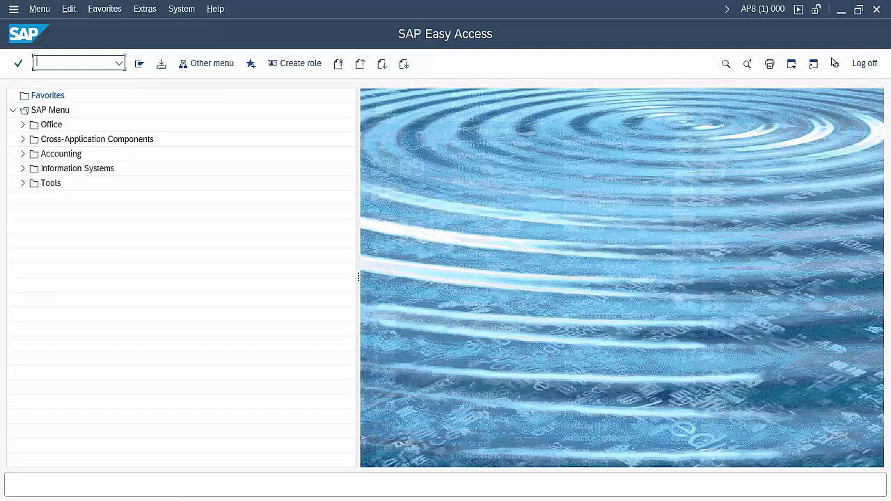
left_click(774, 10)
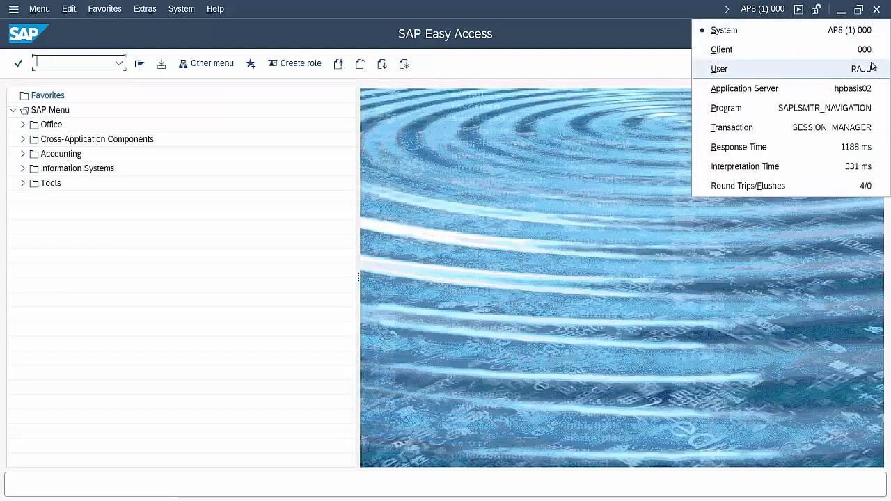
left_click(686, 73)
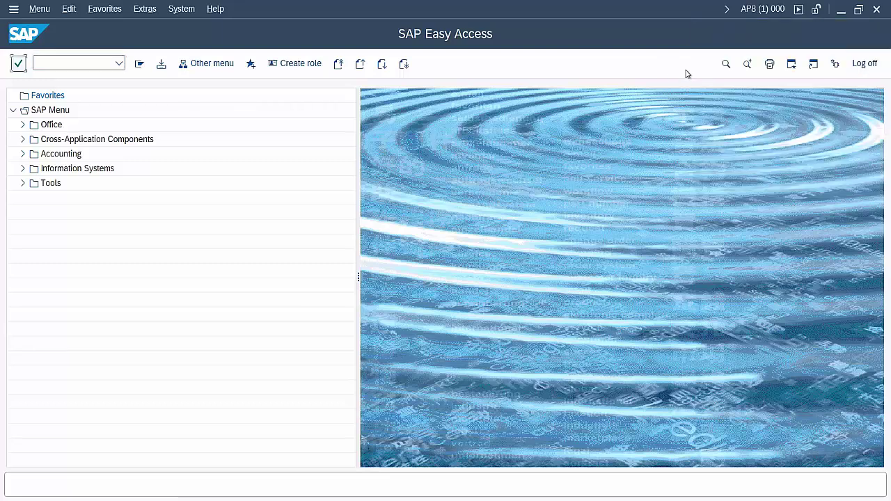
left_click(864, 63)
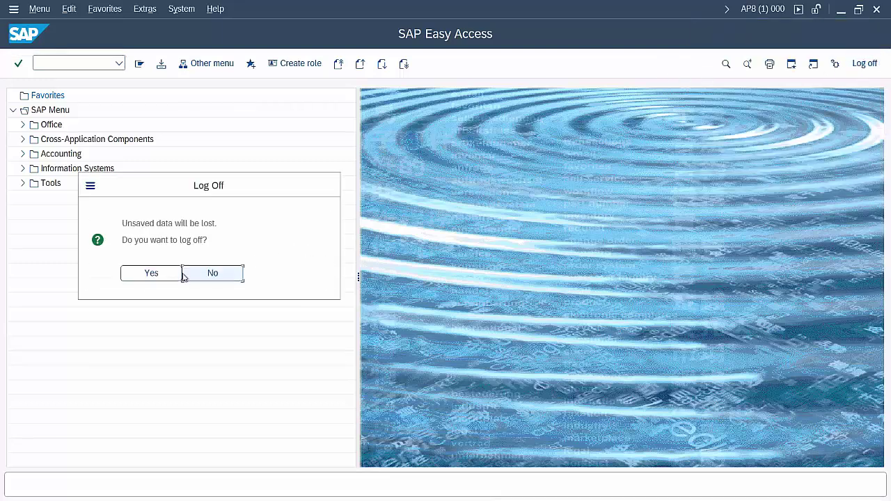
left_click(143, 279)
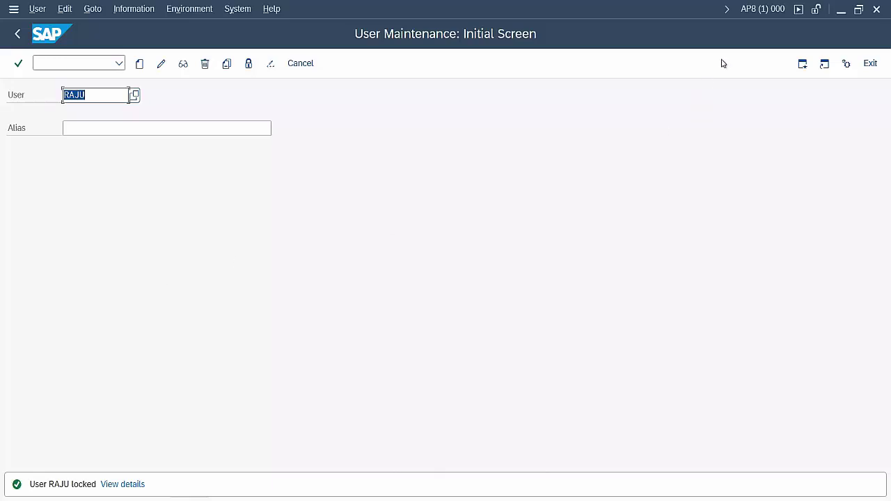
left_click(841, 10)
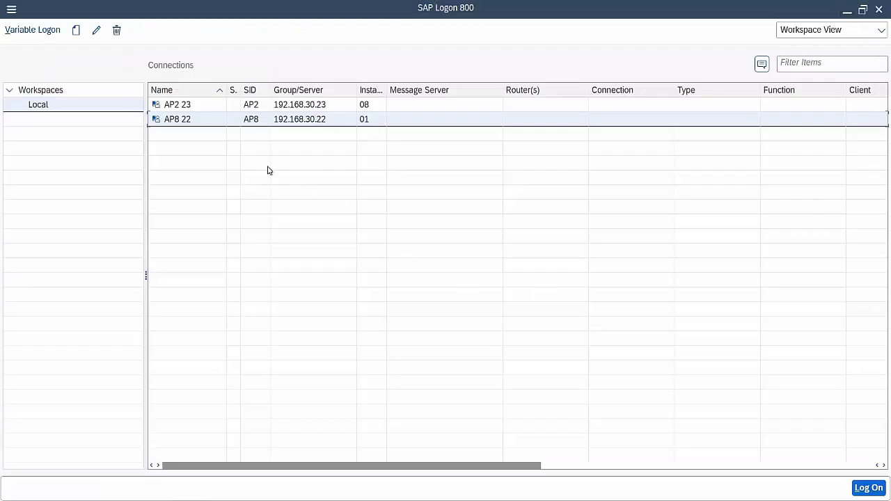
- Open the AP8 22 connection and try to log on to client 000 with the locked user's name and password
double_click(188, 122)
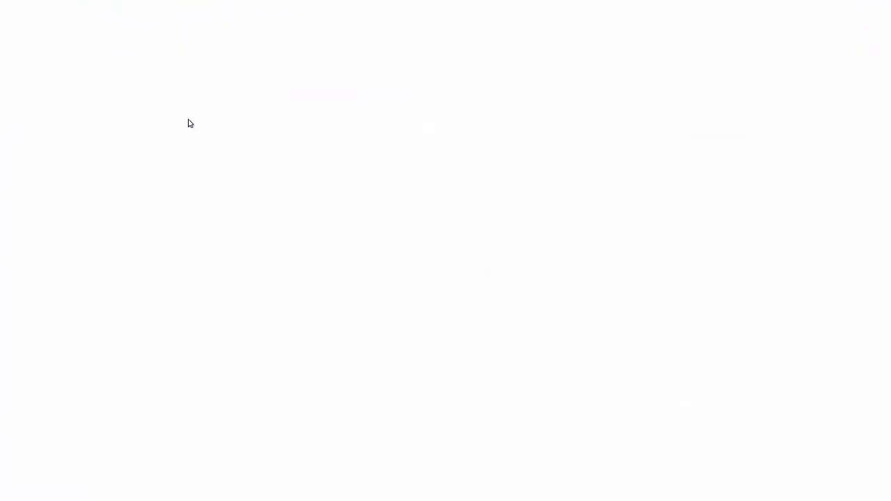
left_click(125, 97)
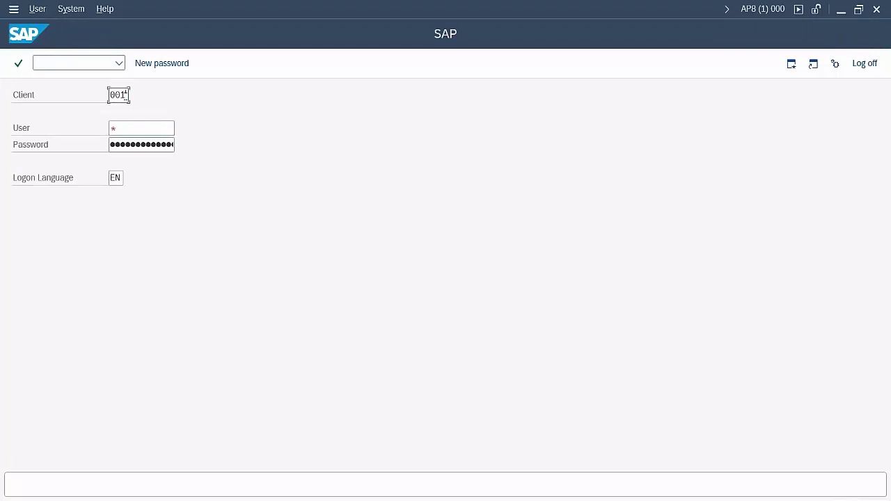
key("BackSpace")
type("0")
key("Tab")
type("raju")
key("Tab")
key("Caps_Lock")
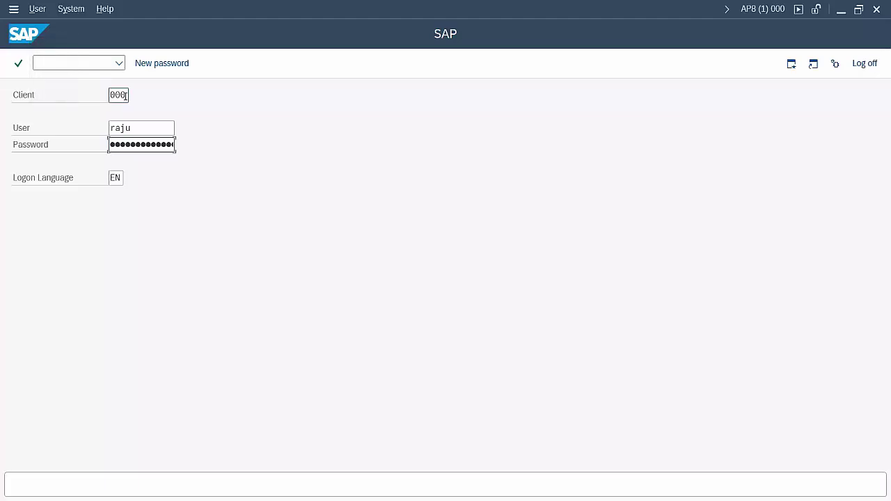
key("Return")
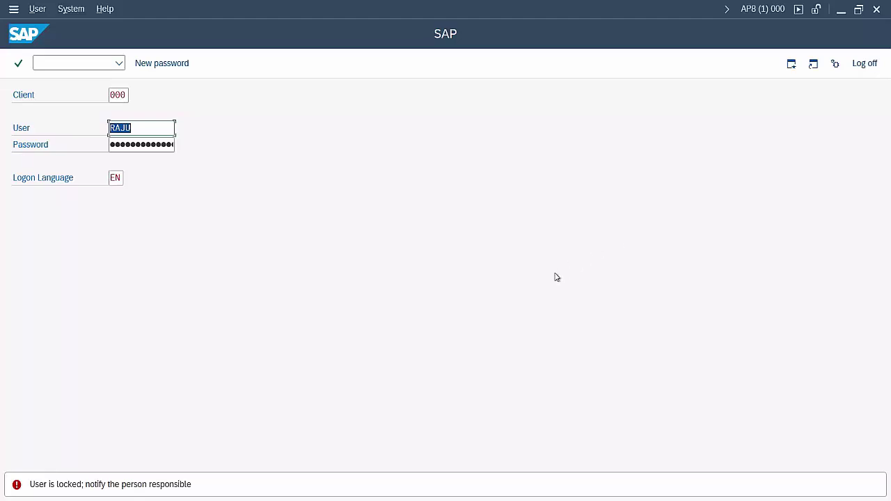
- Switch to the User Maintenance session and unlock the locked user
mouse_move(188, 498)
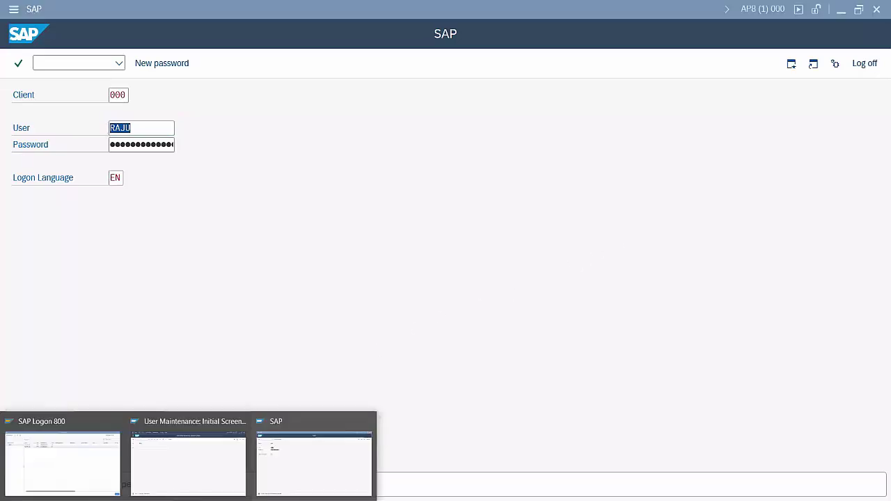
mouse_move(158, 469)
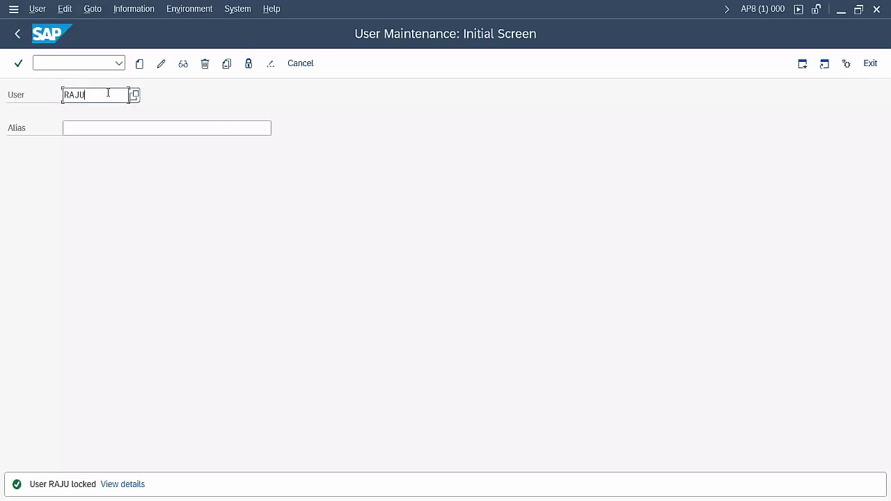
left_click(249, 64)
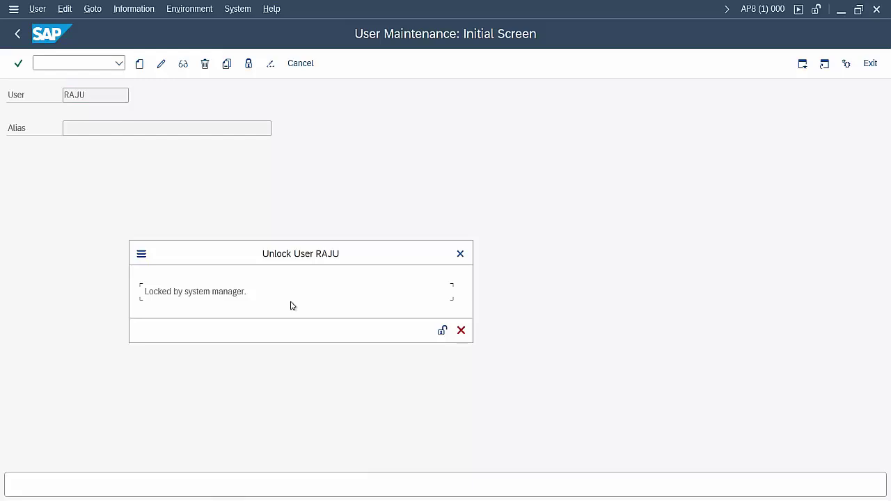
left_click(442, 331)
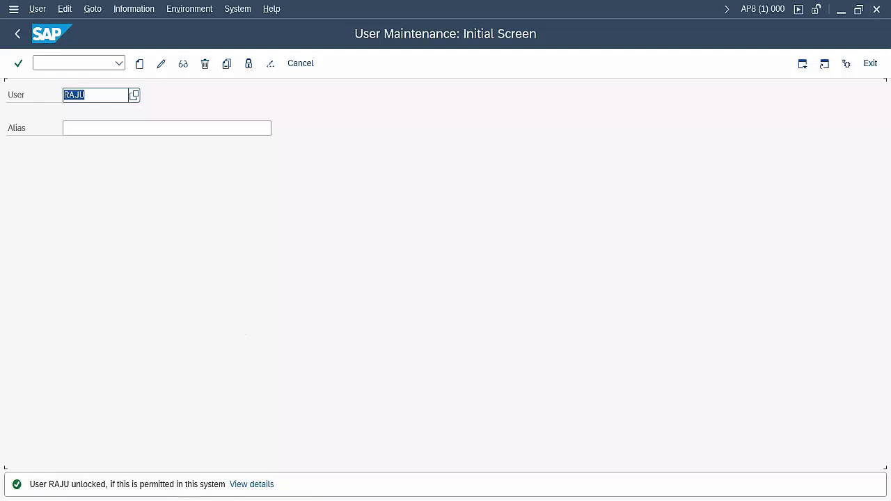
- Return to the open logon screen, enter the unlocked user's password and log on to client 000
mouse_move(226, 496)
left_click(296, 465)
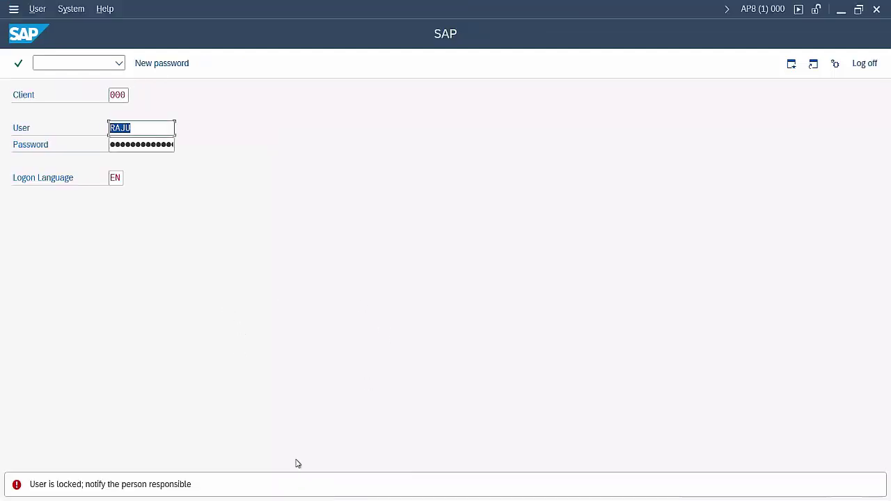
left_click(158, 144)
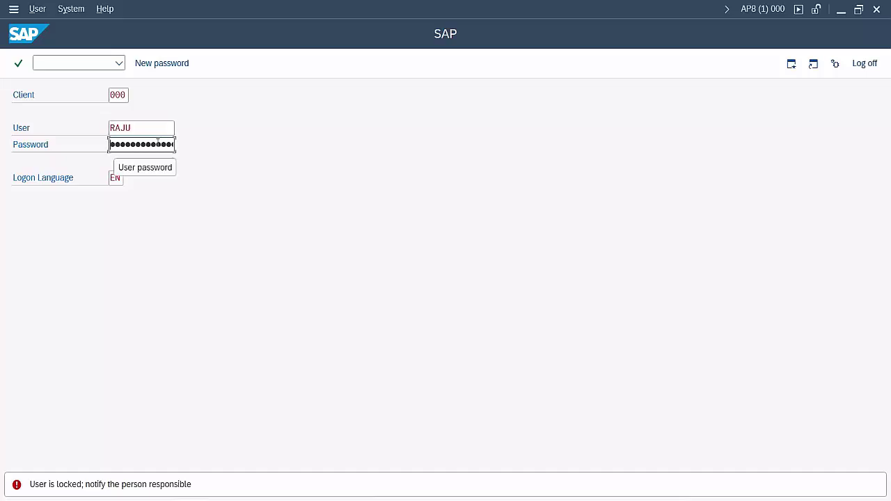
key("Caps_Lock")
key("Caps_Lock")
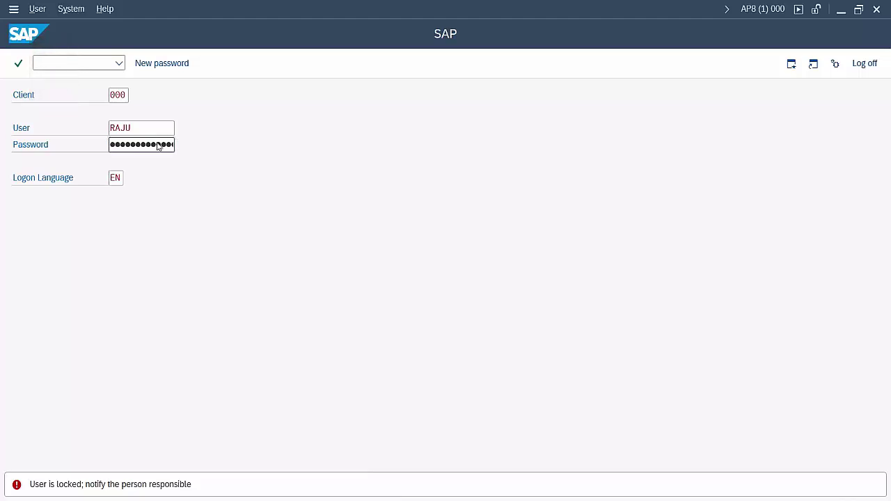
key("Return")
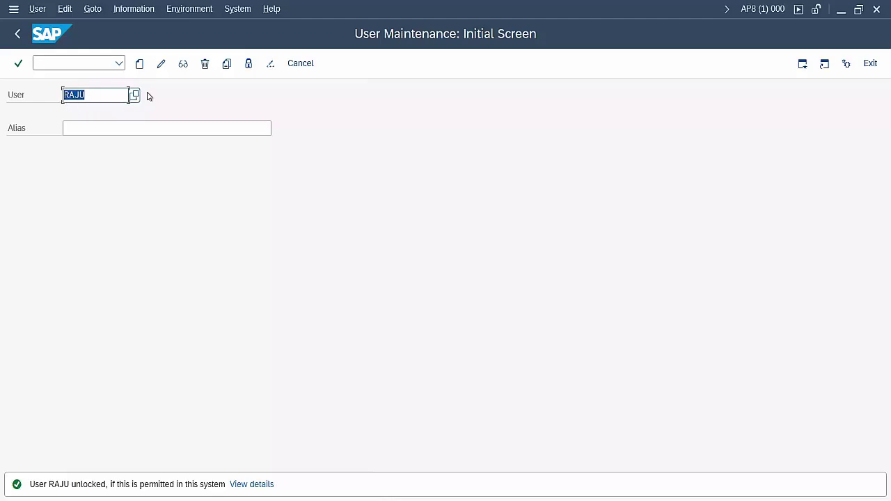
- In User Maintenance, change the user's password by entering and repeating a new password and confirm it
left_click(272, 64)
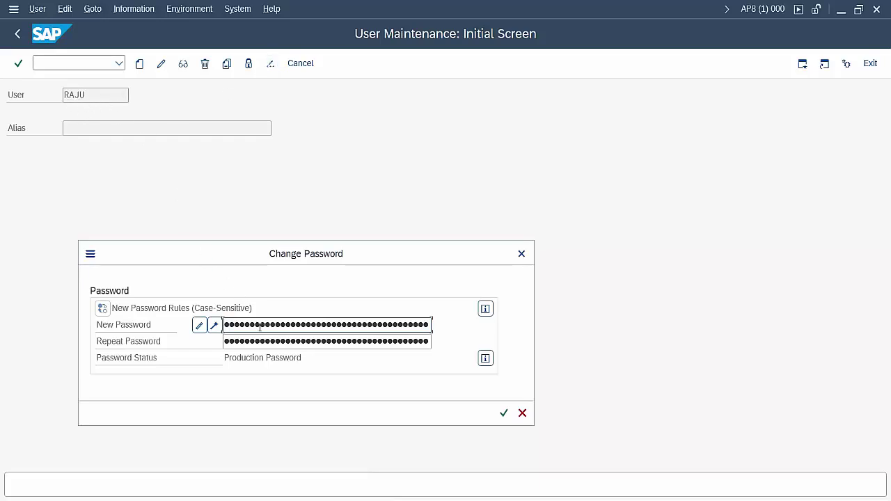
key("Caps_Lock")
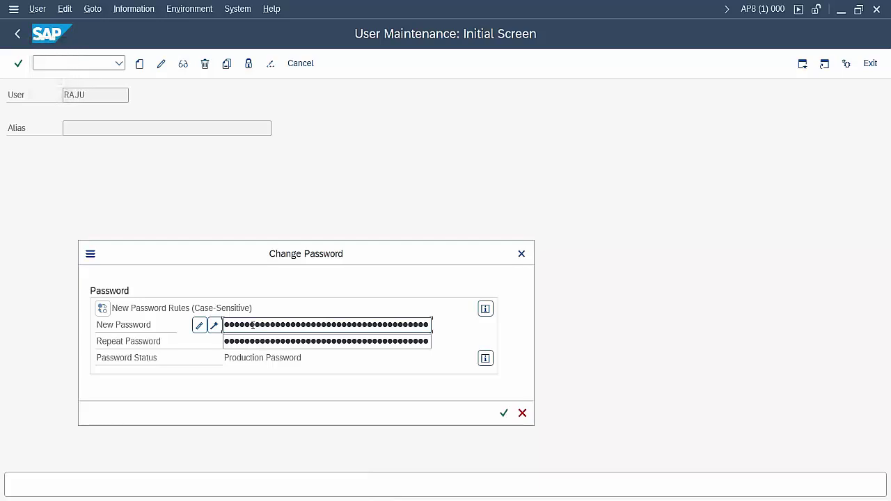
key("Caps_Lock")
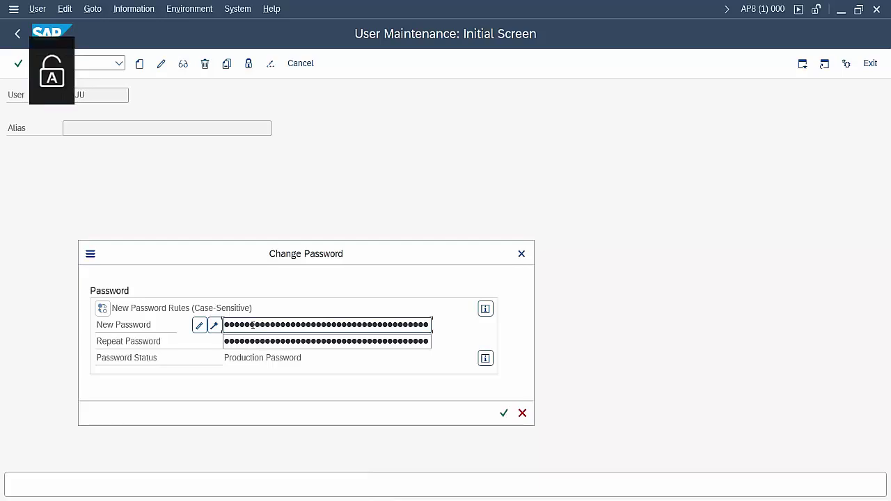
key("Tab")
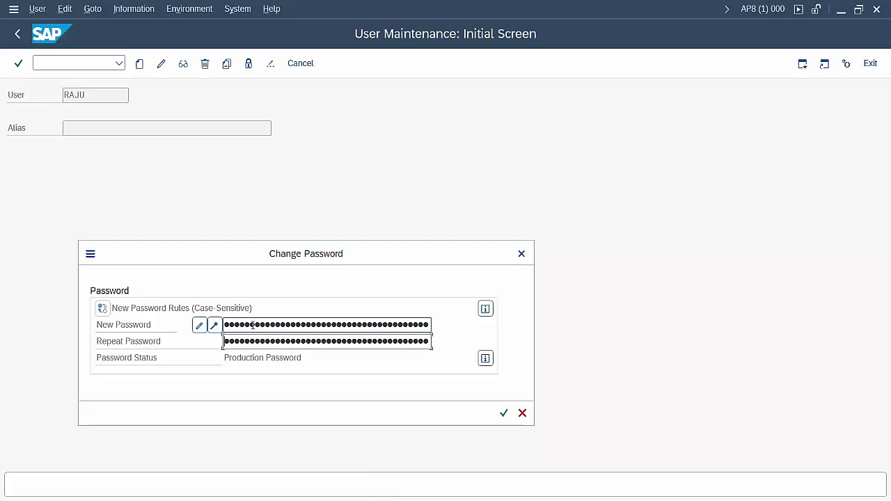
key("Caps_Lock")
key("Caps_Lock")
left_click(504, 413)
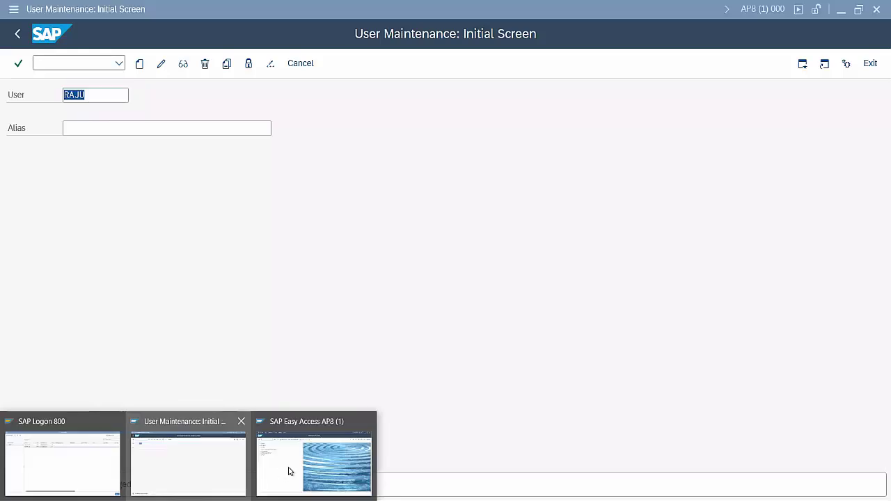
- Check the system, client and user details of the SAP Easy Access session and log it off
left_click(290, 470)
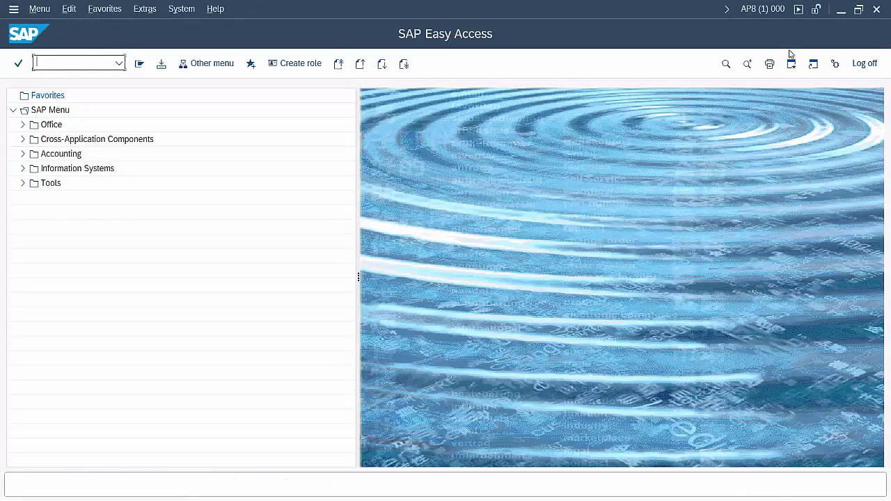
left_click(761, 9)
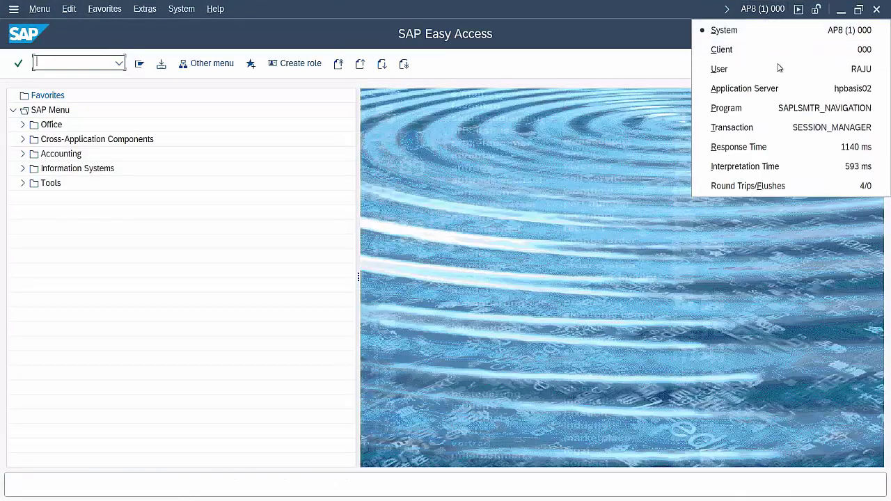
left_click(675, 63)
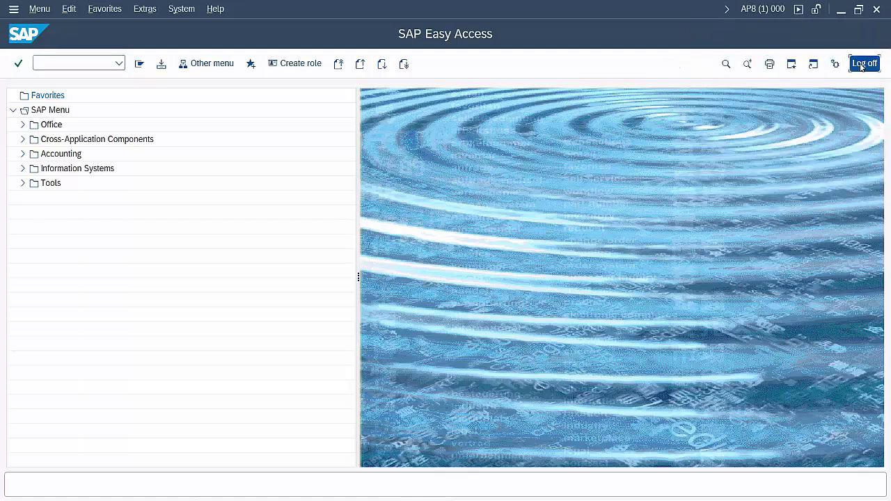
left_click(863, 63)
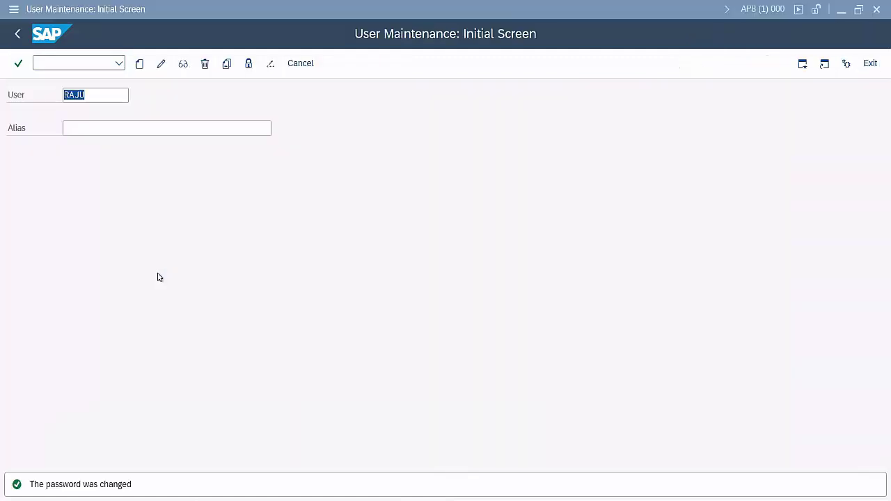
- Bring SAP Logon to the front, open AP8 22 again and try to log on to client 000 with the user's name and password
mouse_move(176, 498)
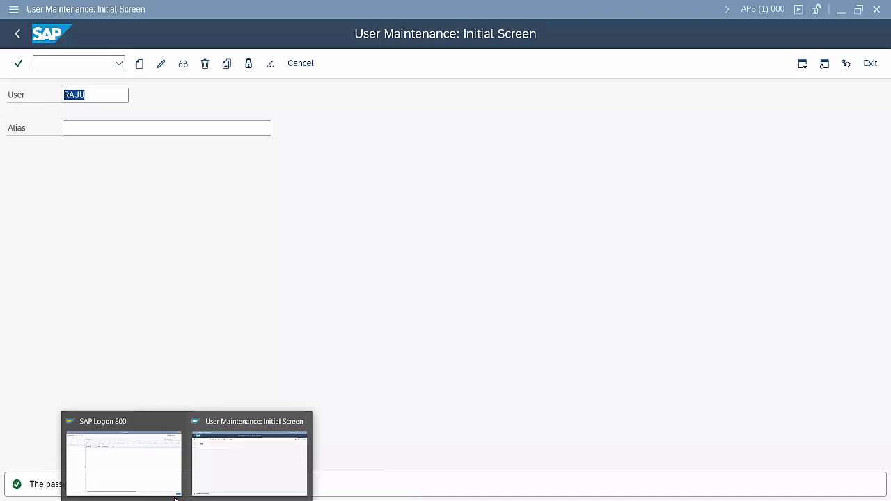
left_click(151, 465)
double_click(173, 121)
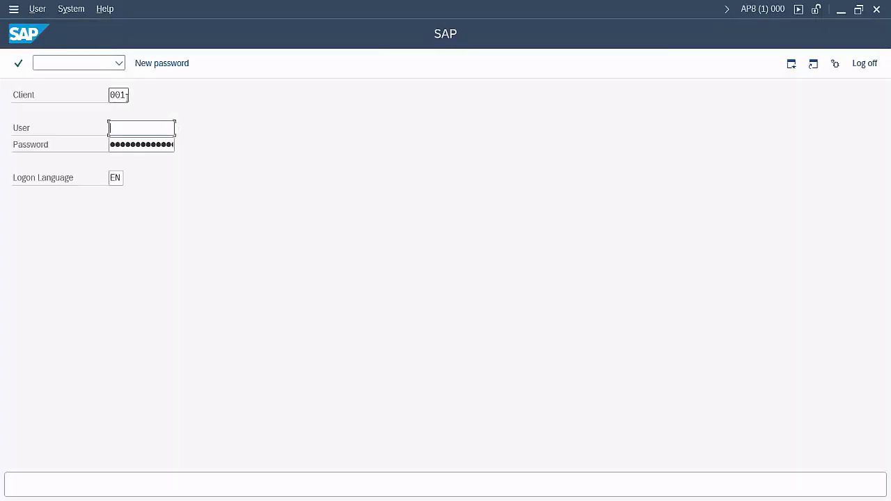
left_click(128, 96)
type("0")
key("Tab")
type("raju")
key("Tab")
key("Caps_Lock")
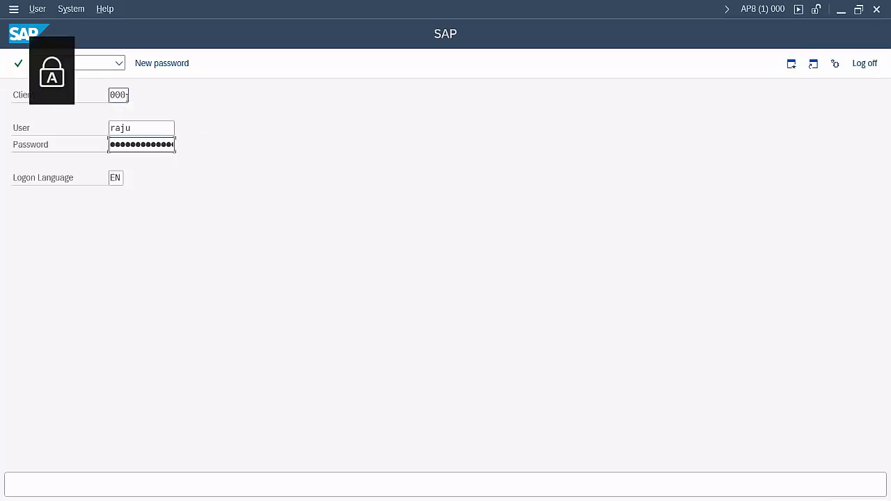
key("Caps_Lock")
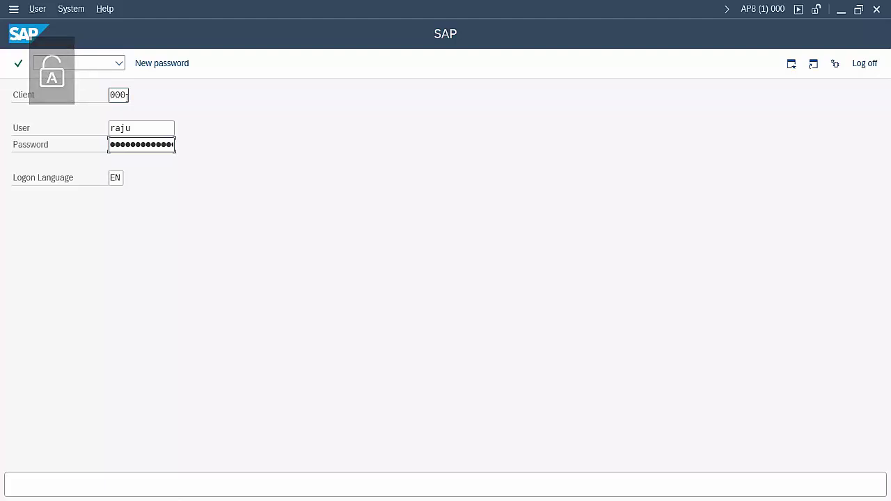
key("Return")
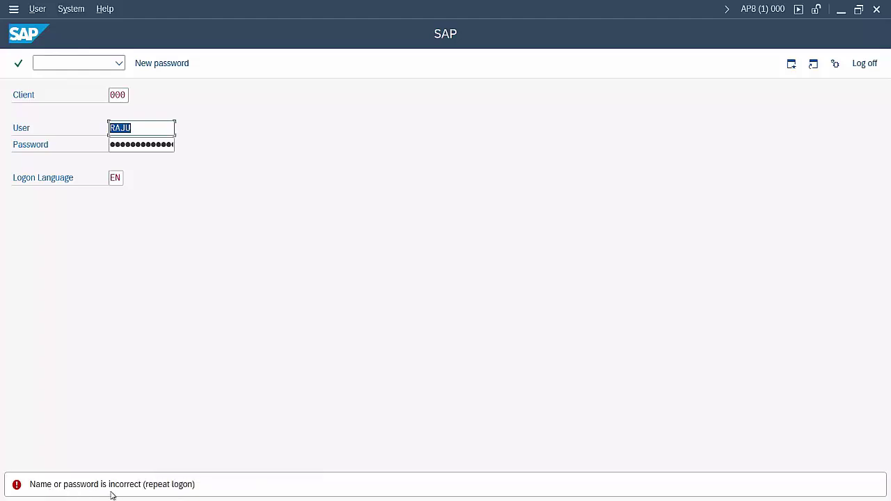
- Re-enter the user's password on the logon screen and log on
left_click(151, 144)
key("Caps_Lock")
key("Caps_Lock")
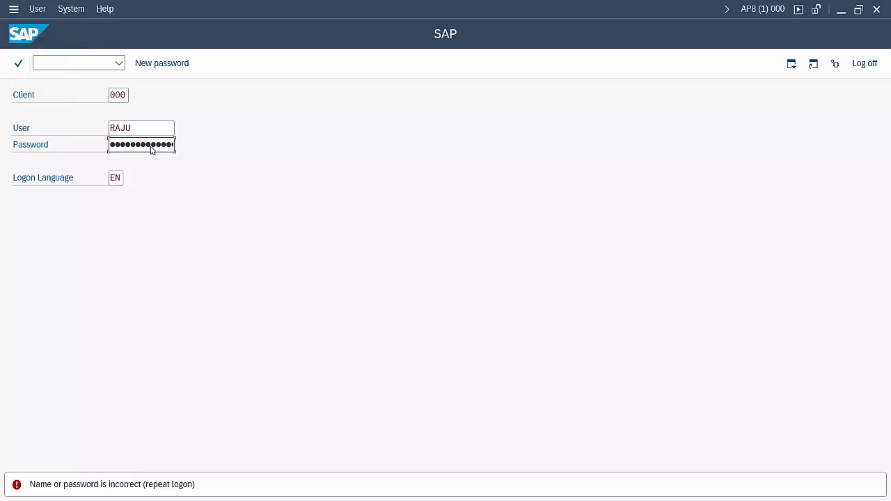
key("shift+Tab")
left_click(151, 145)
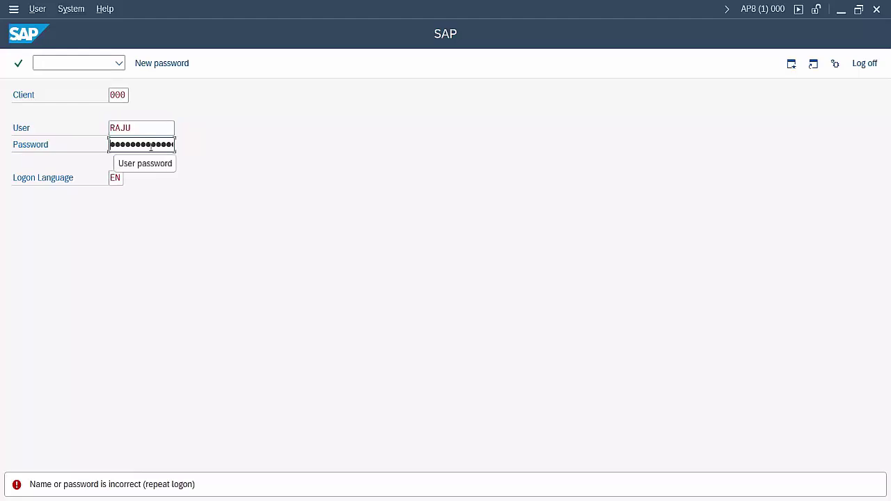
key("Caps_Lock")
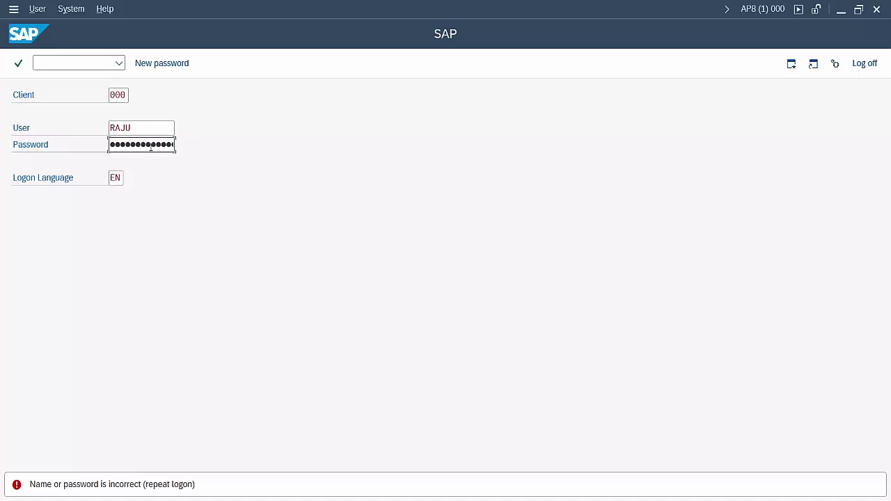
key("Caps_Lock")
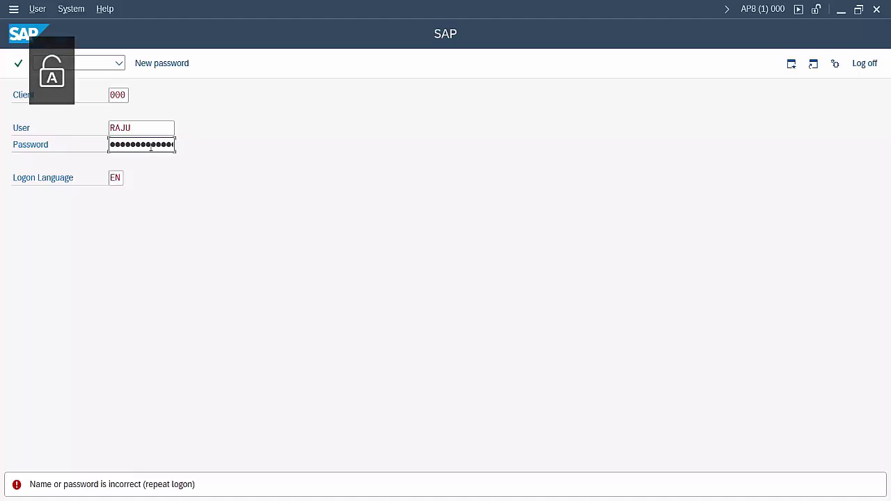
key("Return")
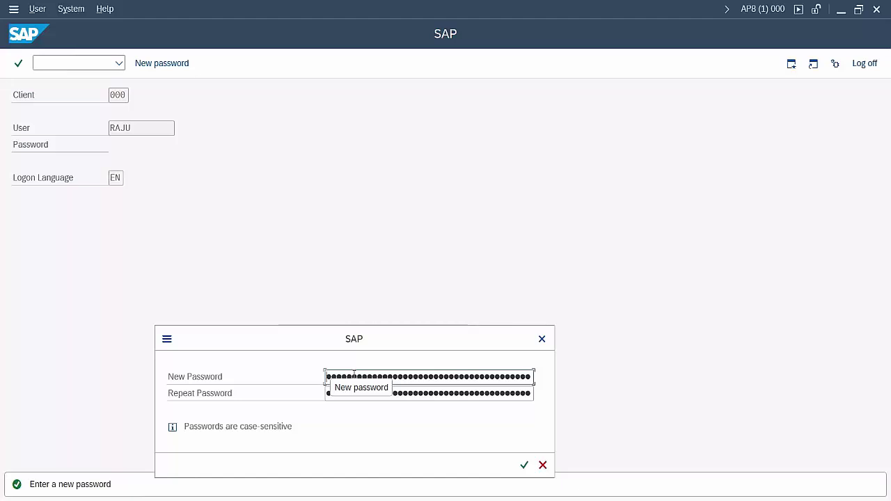
- Enter and repeat a new personal password for the user, confirm it and complete the logon
key("Caps_Lock")
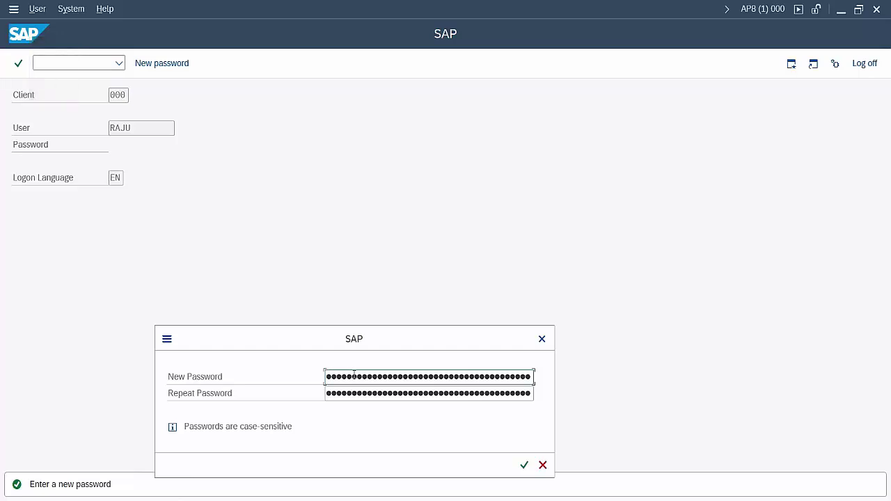
key("Caps_Lock")
key("Tab")
key("Caps_Lock")
key("Caps_Lock")
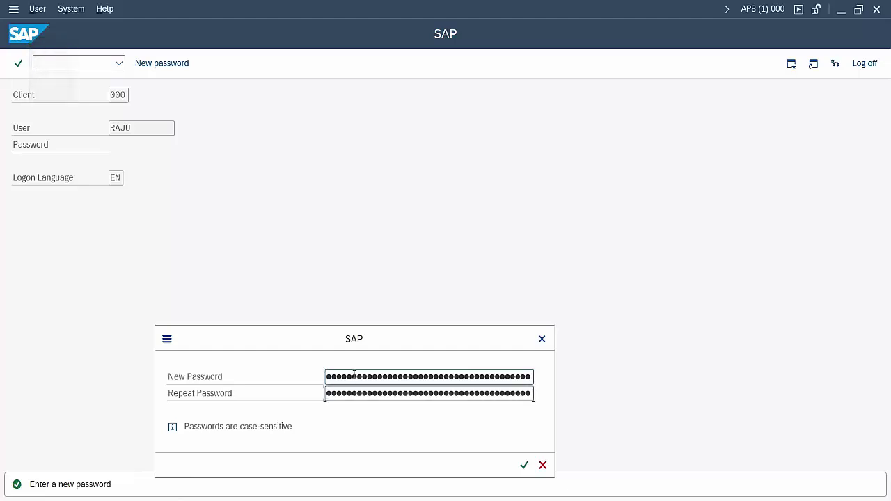
left_click(524, 465)
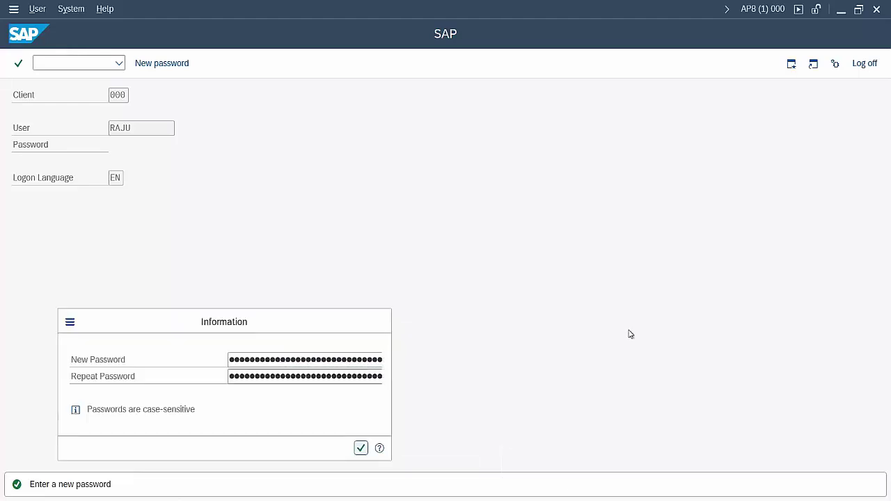
left_click(361, 449)
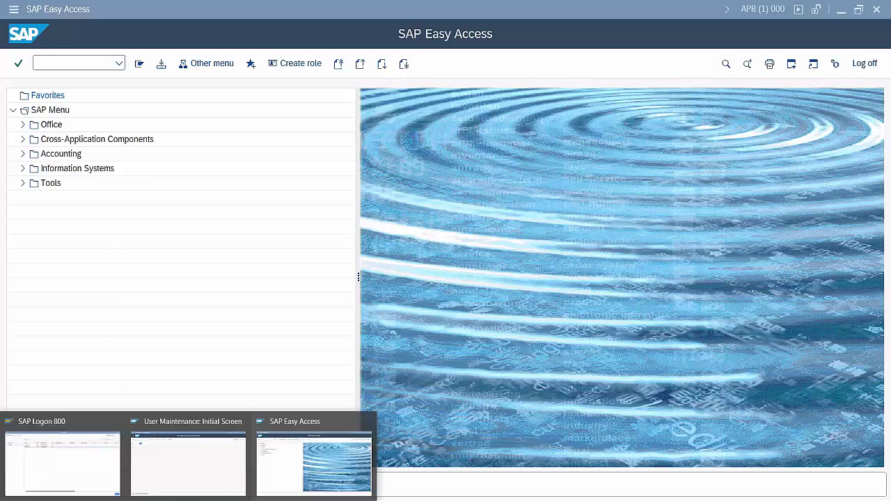
- Return to the User Maintenance session, enter the new user's ID and start copying a user
left_click(175, 481)
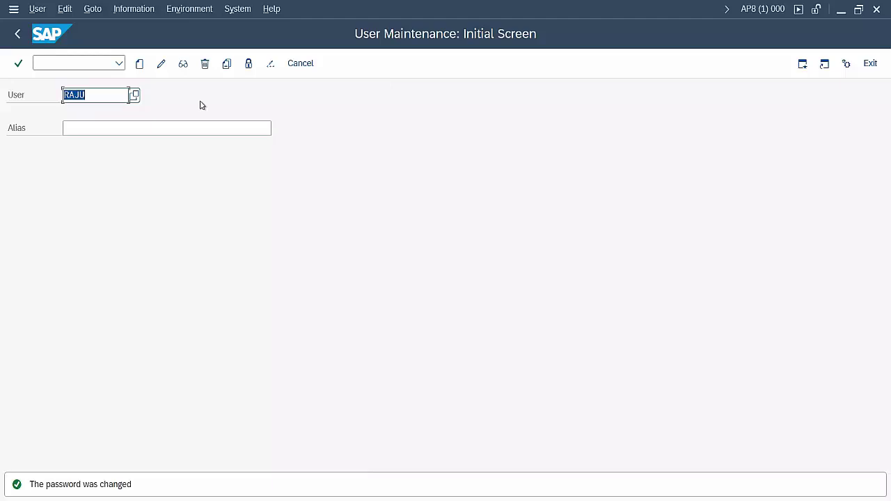
left_click(96, 94)
left_click_drag(50, 95, 45, 95)
type("ramu")
left_click(226, 63)
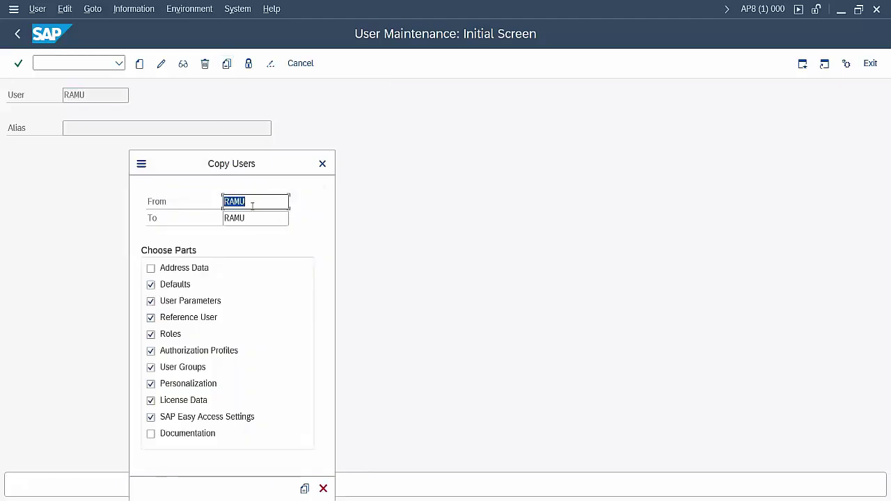
- Set the existing user as the copy source, include Address Data and Documentation with the other parts, and copy to the new user
type("raju")
left_click(167, 436)
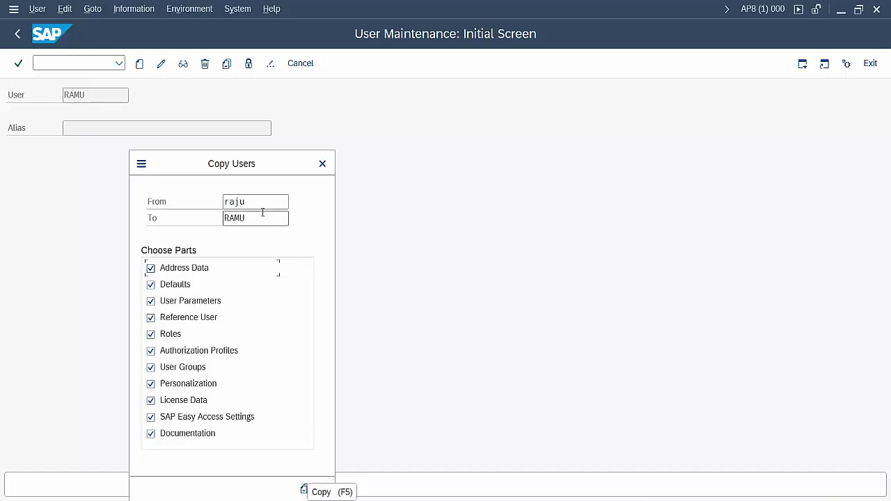
left_click_drag(255, 201, 192, 201)
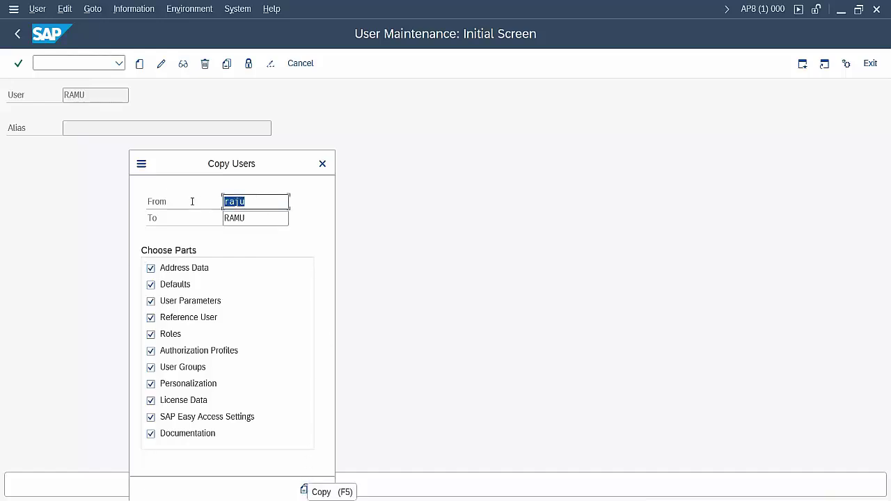
left_click(256, 201)
left_click(264, 218)
left_click_drag(216, 220, 215, 221)
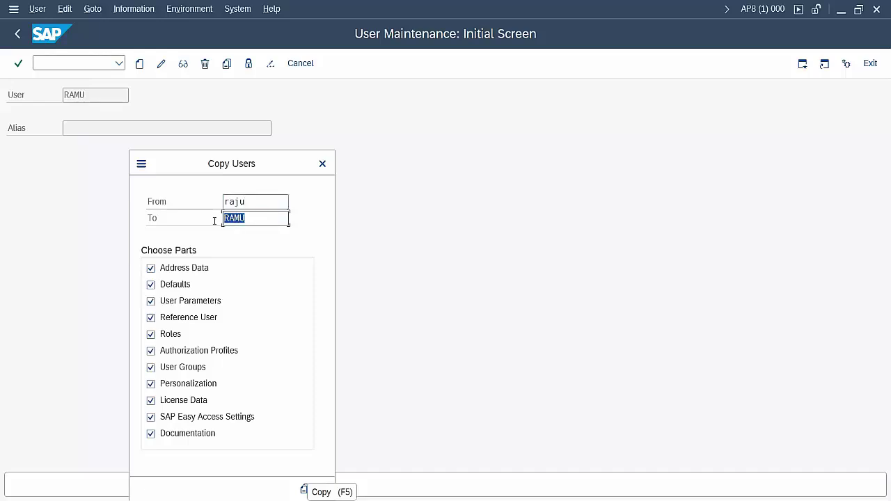
left_click(256, 223)
left_click(304, 490)
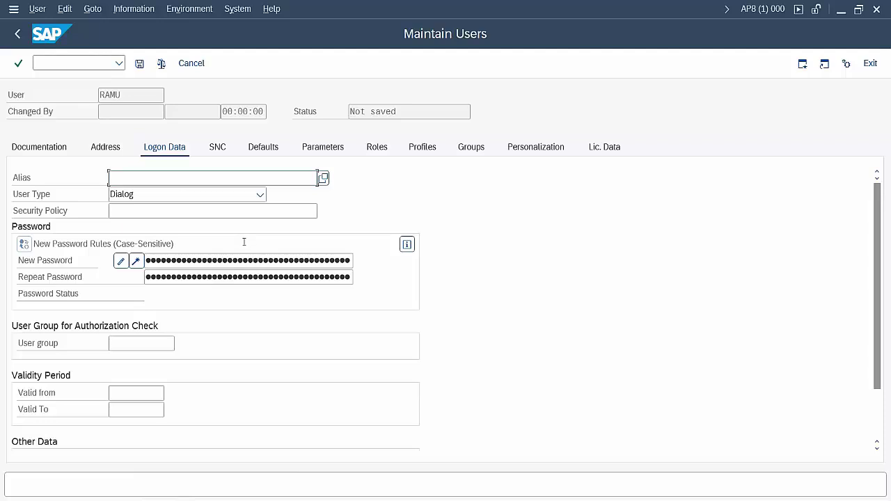
- Enter and repeat an initial password in the new user's logon data
left_click(168, 263)
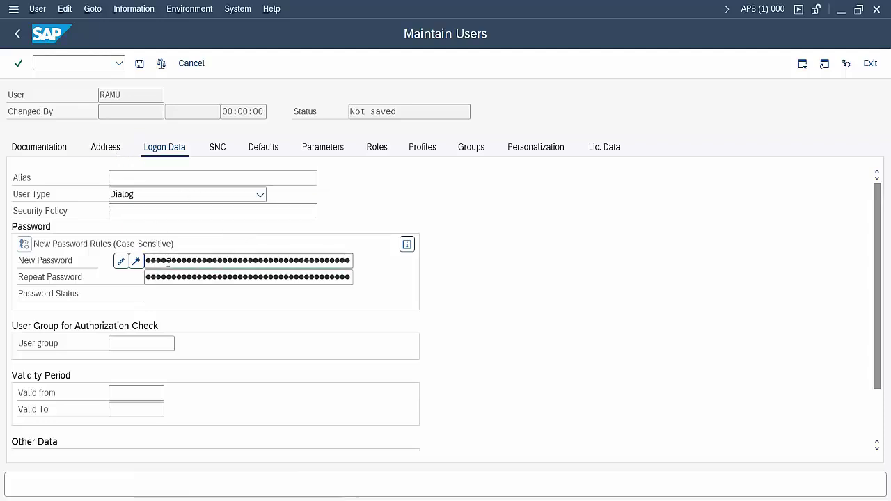
key("Caps_Lock")
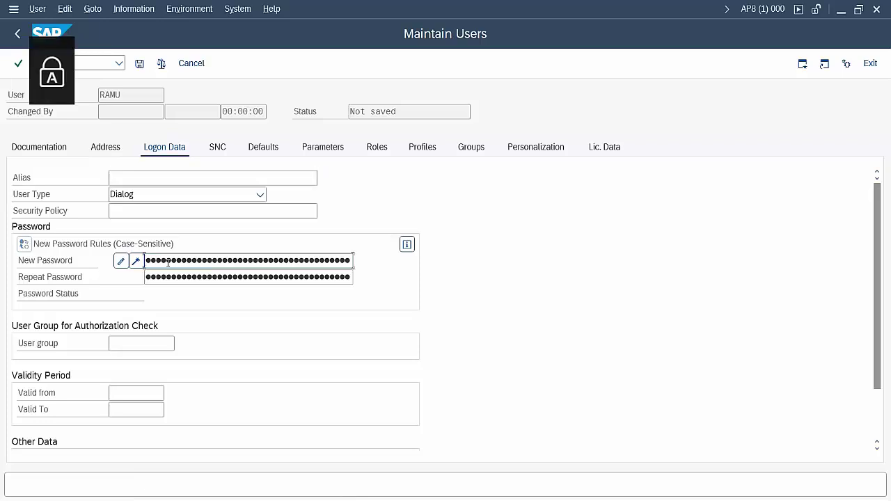
key("Caps_Lock")
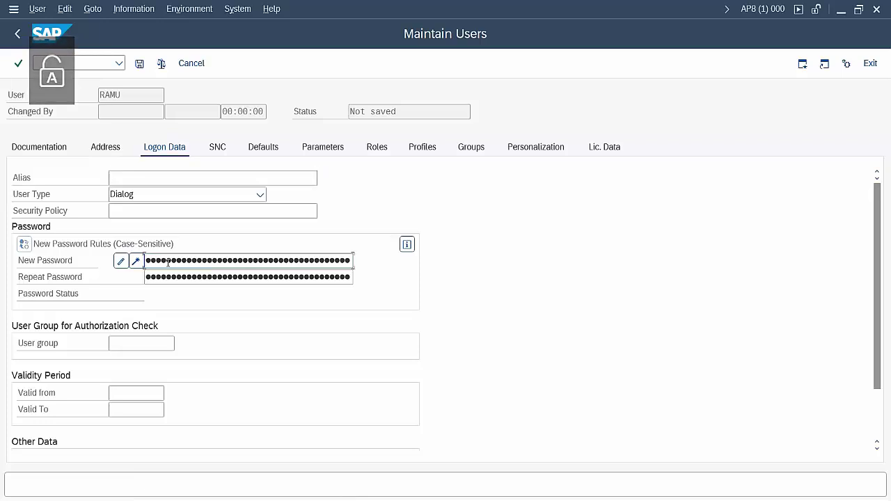
key("Tab")
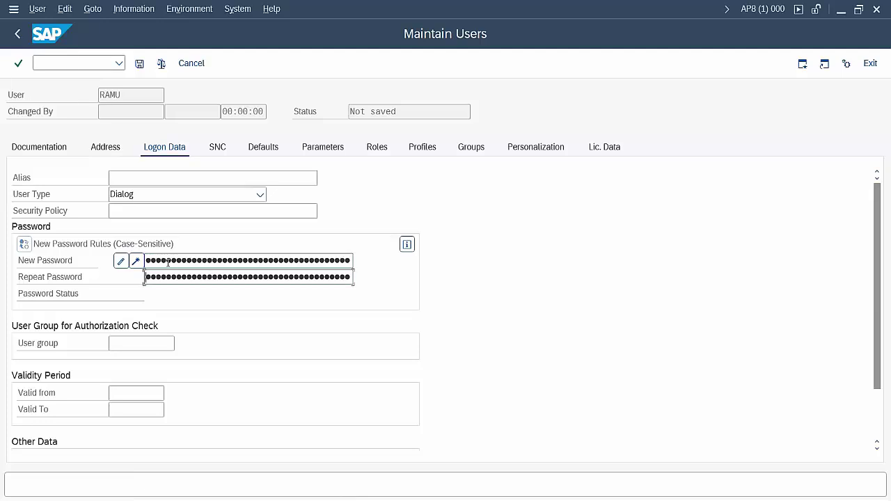
key("Caps_Lock")
key("Caps_Lock")
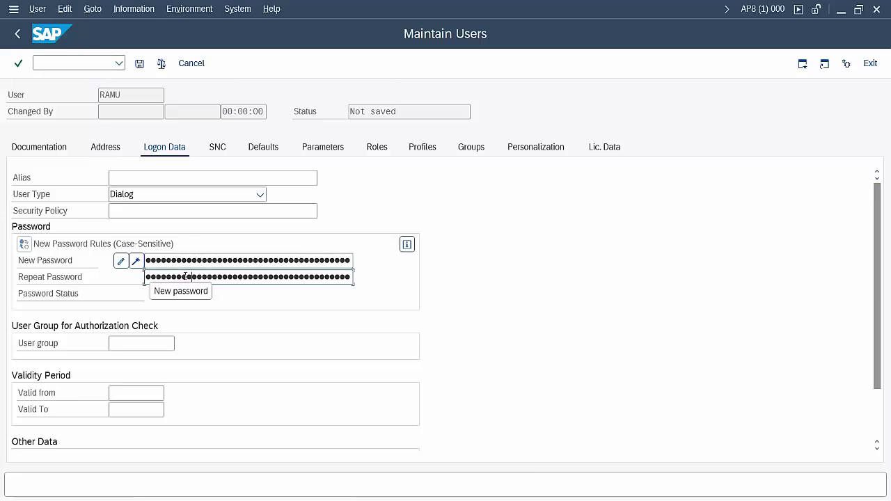
- Review the new user's copied address data and authorization profiles, and save the user
left_click(107, 151)
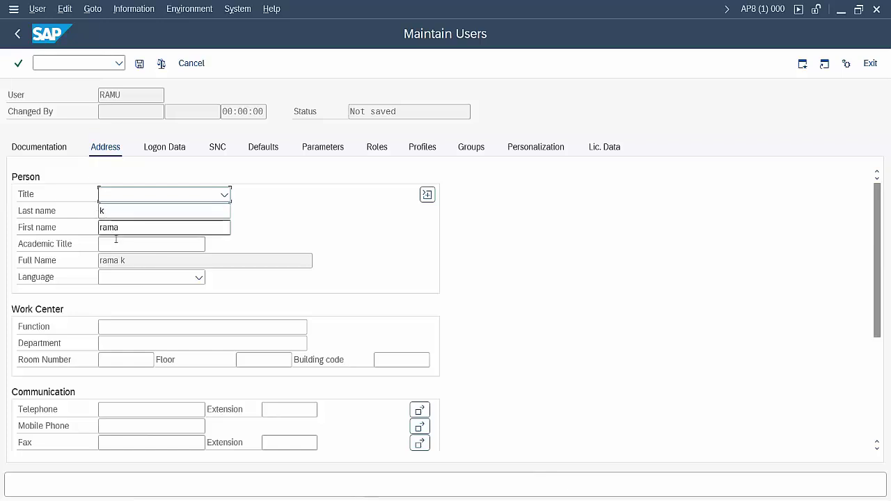
scroll(431, 285, "down", 3)
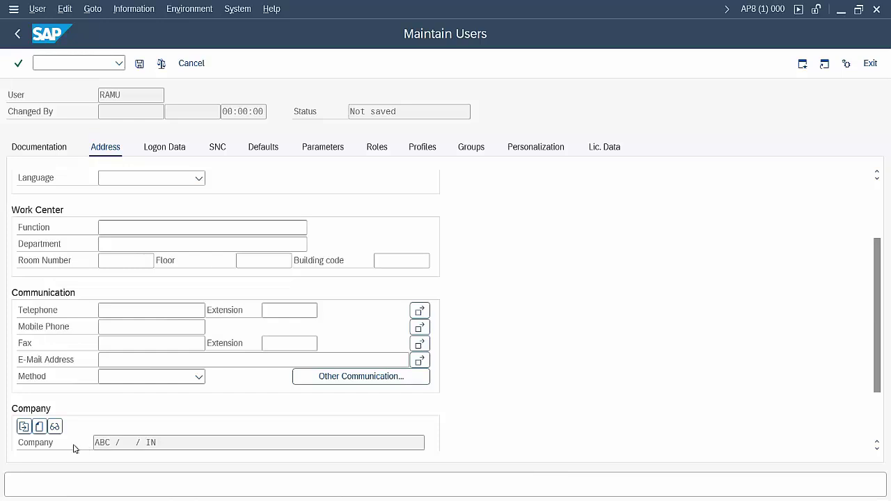
scroll(506, 357, "up", 3)
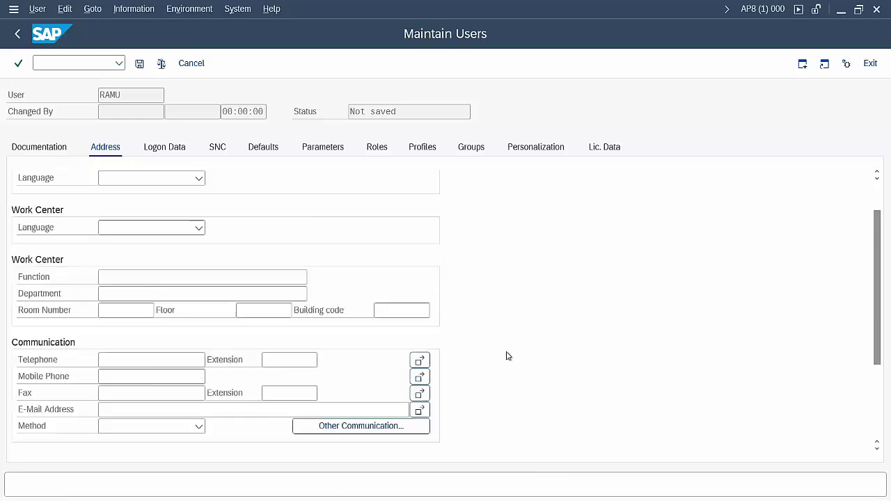
left_click(421, 147)
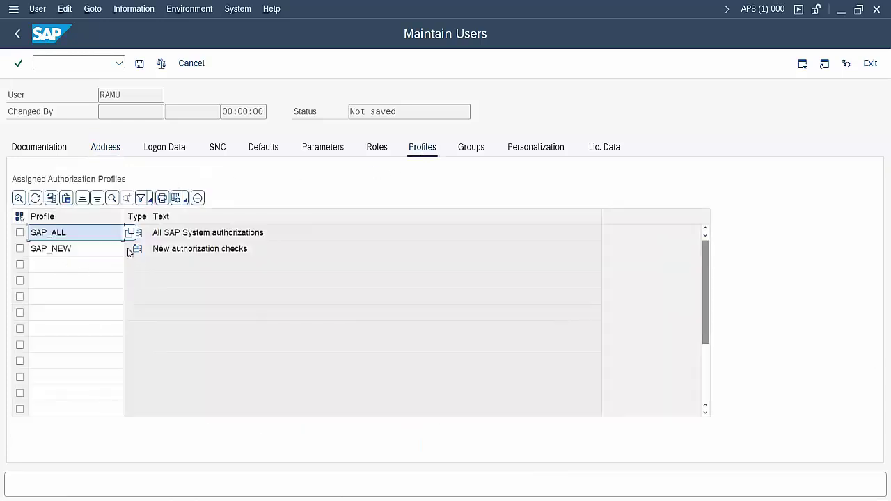
left_click(139, 65)
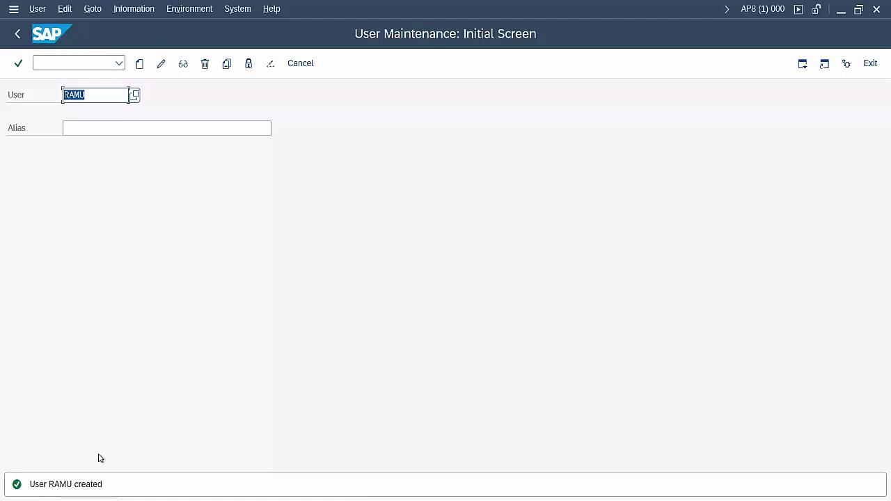
- Switch to SAP Logon, open AP8 22 and log on to client 000 with the new user's ID and initial password
mouse_move(199, 472)
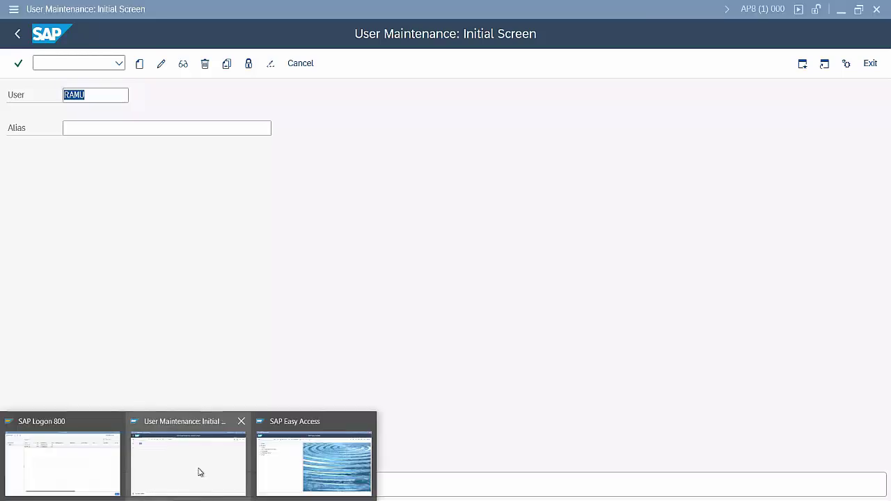
left_click(77, 465)
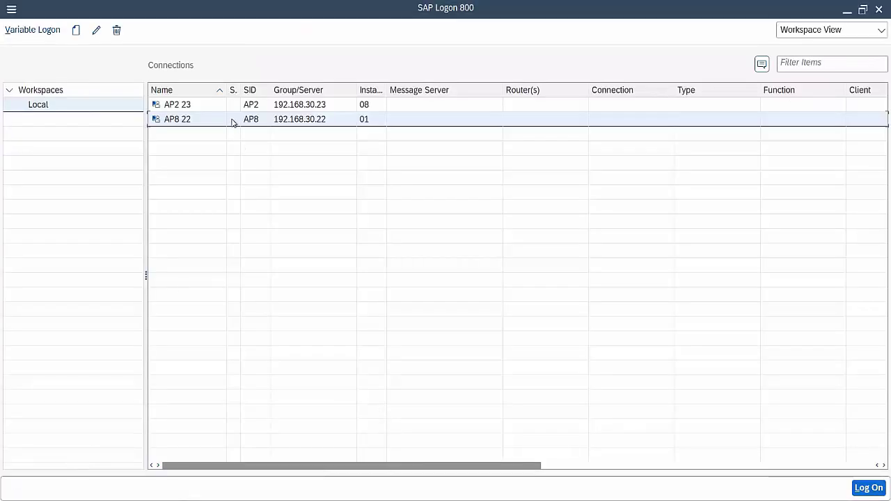
double_click(179, 121)
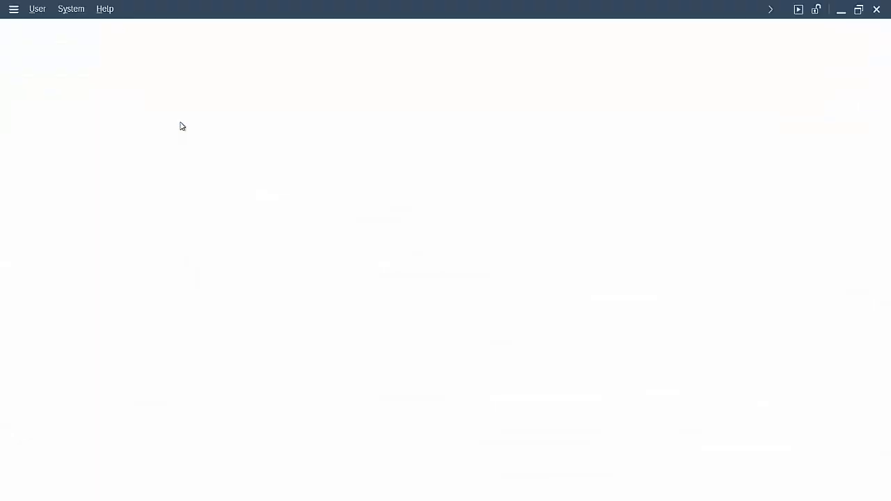
left_click(128, 95)
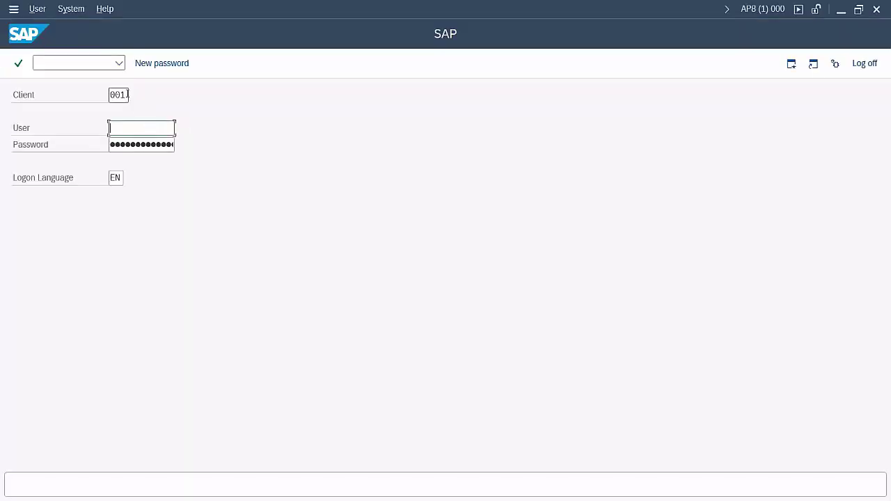
type("0")
key("Tab")
type("ramu")
key("Tab")
key("Caps_Lock")
key("Caps_Lock")
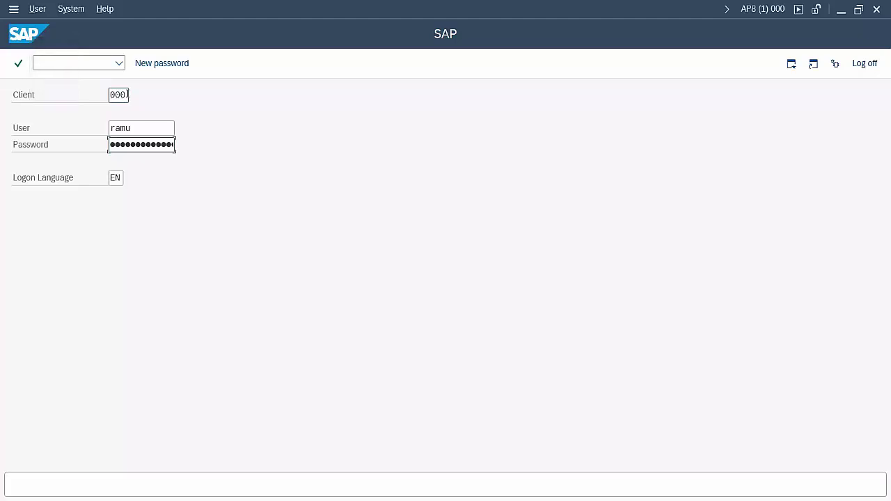
key("Return")
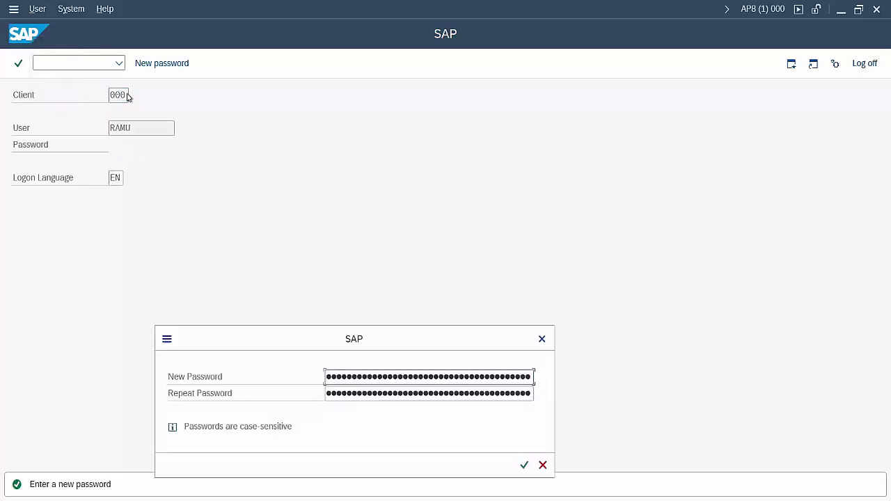
- Enter and repeat a new personal password for the copied user, confirm it and complete the first logon
key("Caps_Lock")
key("Caps_Lock")
key("Tab")
key("Caps_Lock")
key("Caps_Lock")
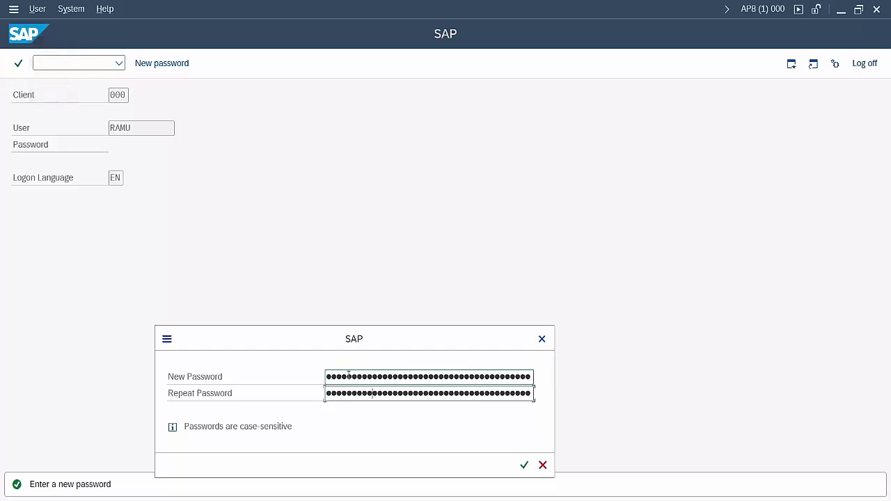
key("Return")
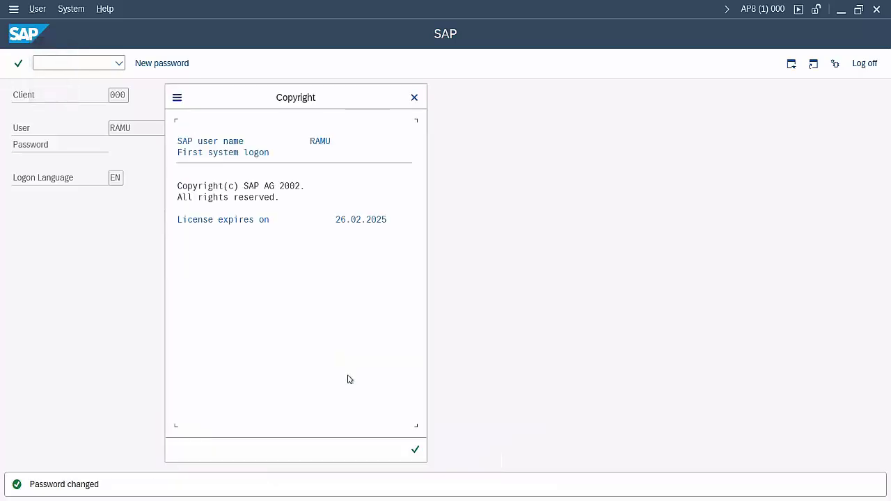
key("Return")
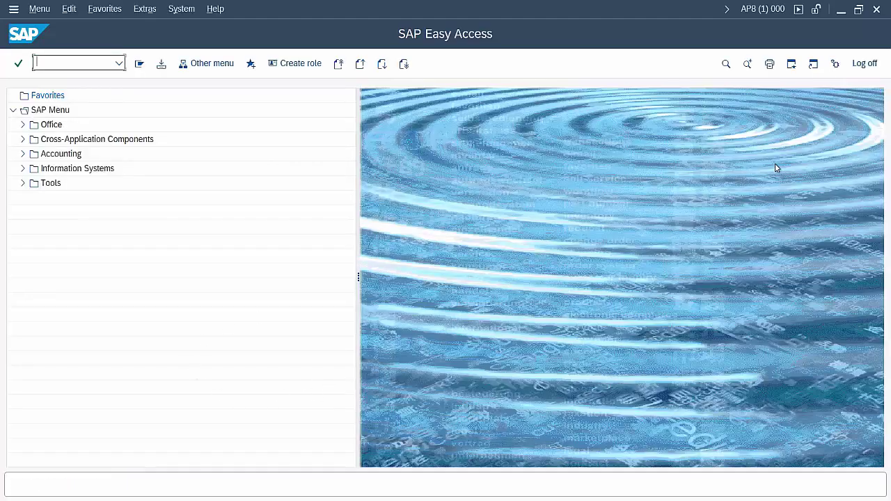
- Check the system, client and user details in both open SAP Easy Access sessions
left_click(251, 499)
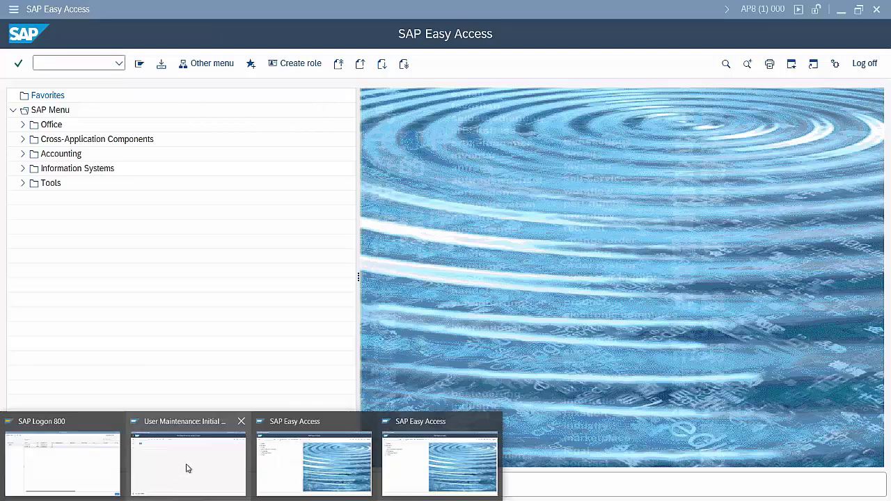
left_click(288, 471)
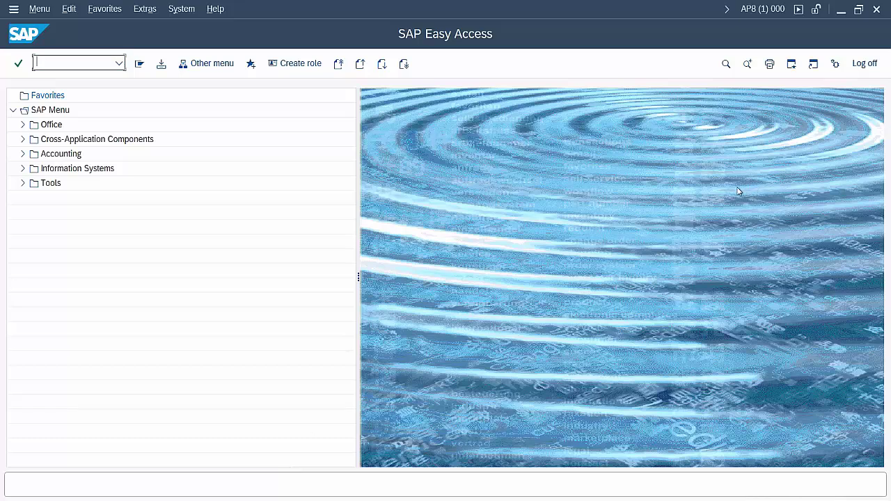
left_click(774, 12)
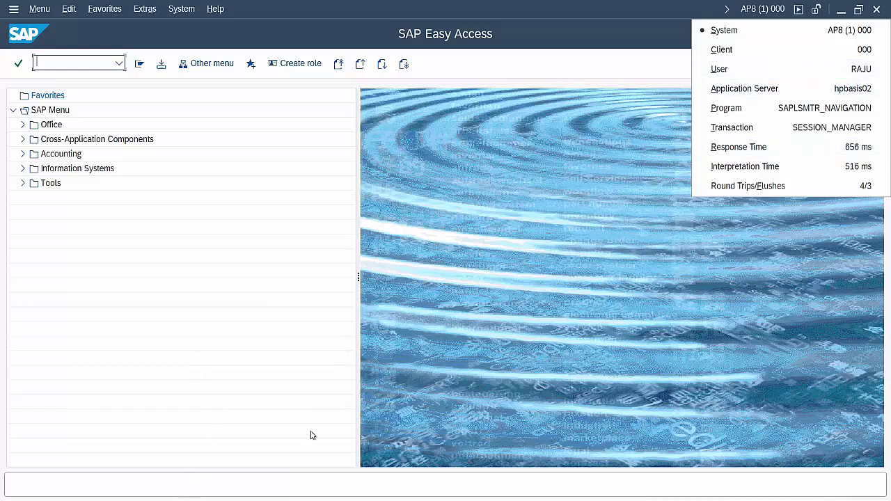
left_click(455, 452)
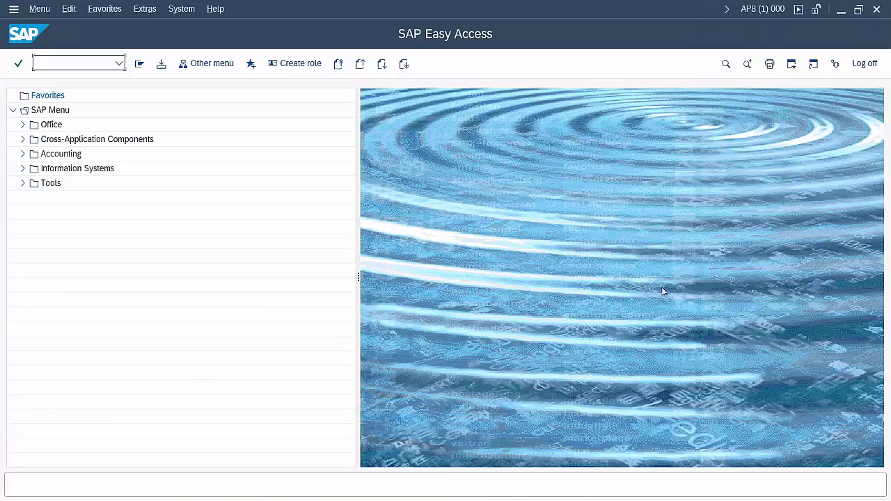
left_click(766, 9)
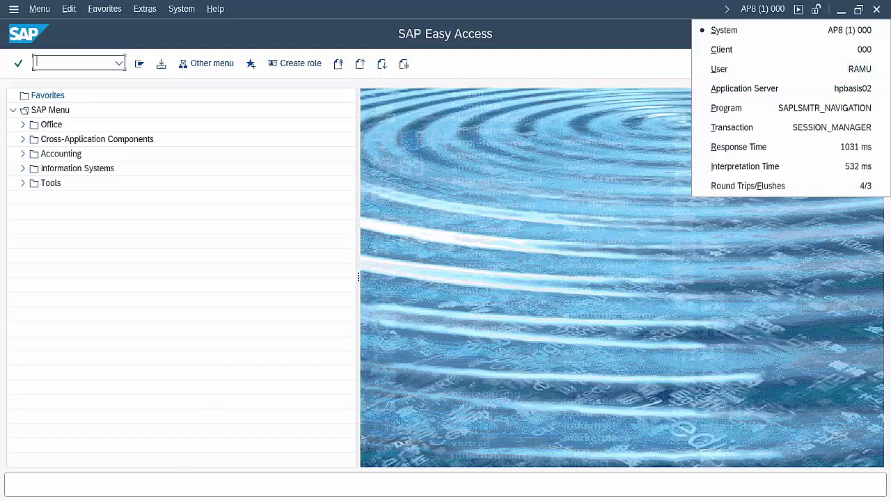
- Return to the User Maintenance session and delete the copied user, including its mail user
left_click(164, 500)
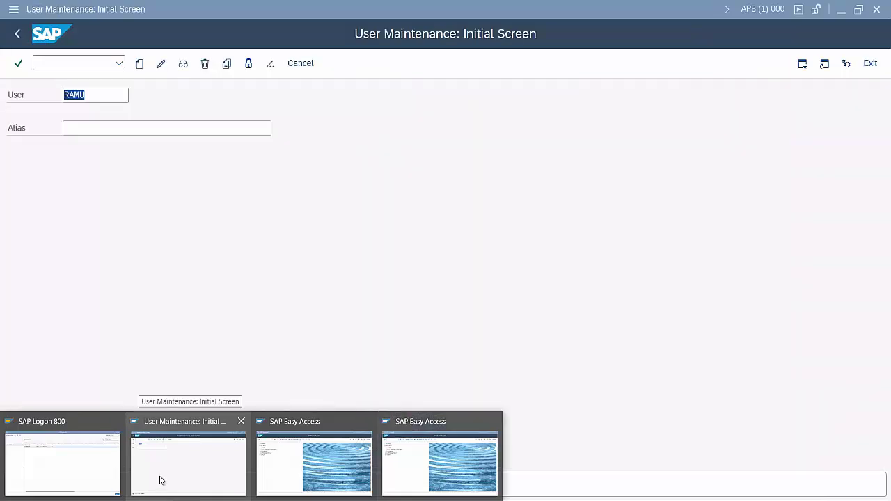
left_click(160, 480)
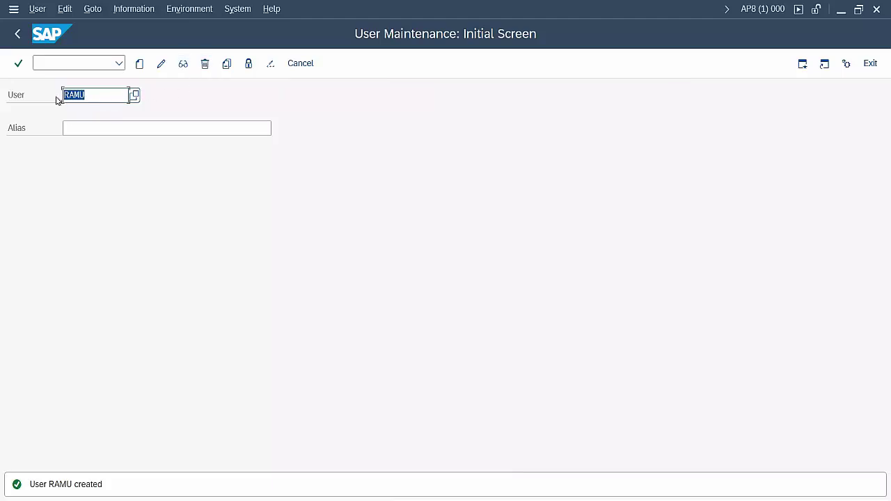
left_click(96, 94)
left_click(203, 67)
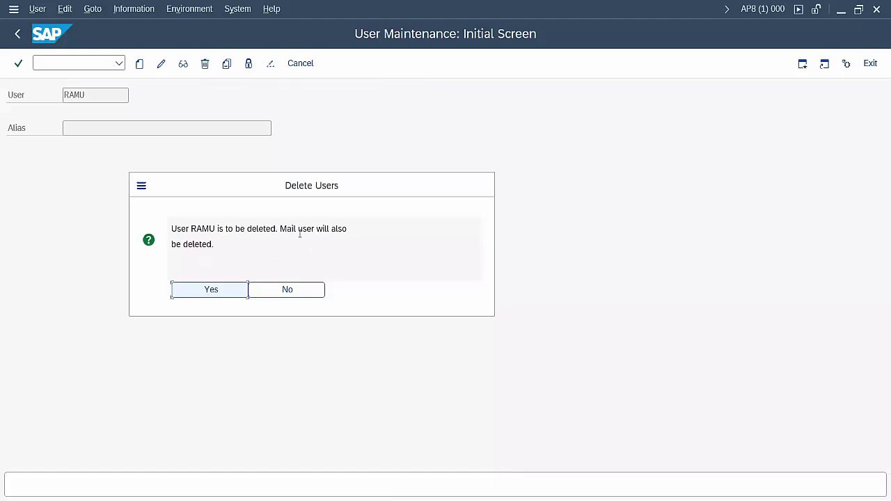
left_click_drag(253, 192, 302, 180)
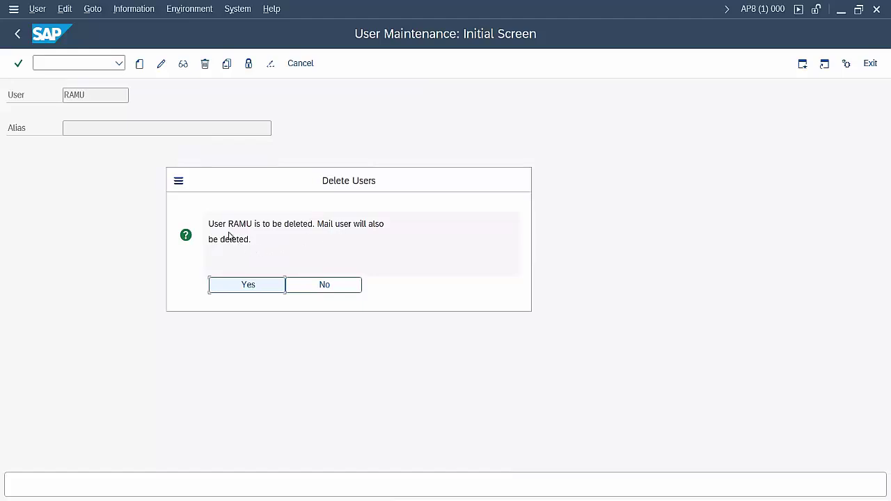
left_click(254, 285)
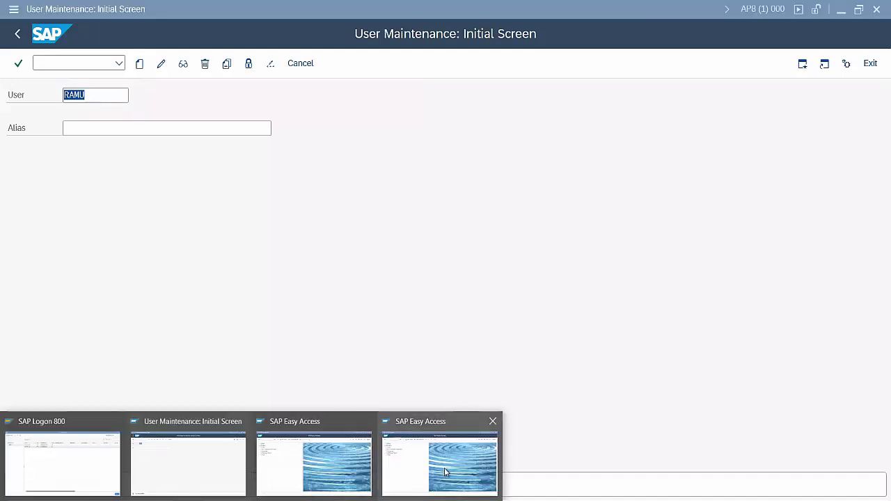
- Check the logged-on user in the deleted user's SAP Easy Access session and log that session off
left_click(388, 479)
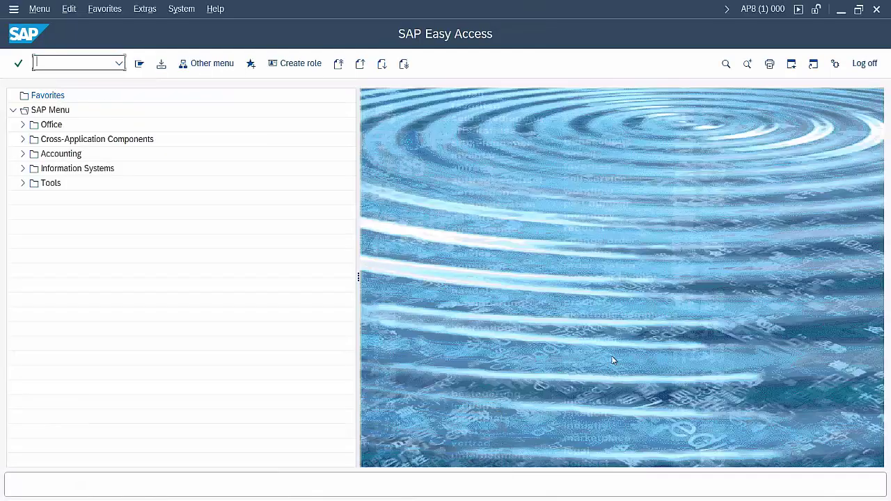
left_click(762, 9)
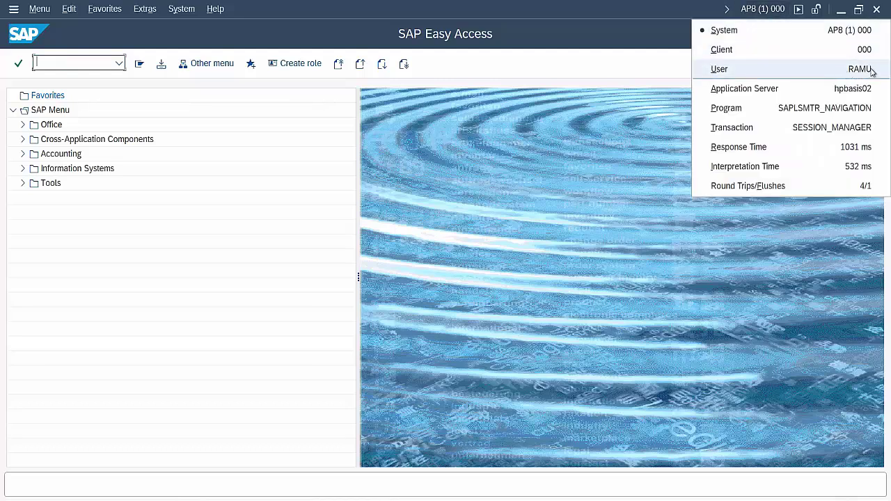
left_click(629, 63)
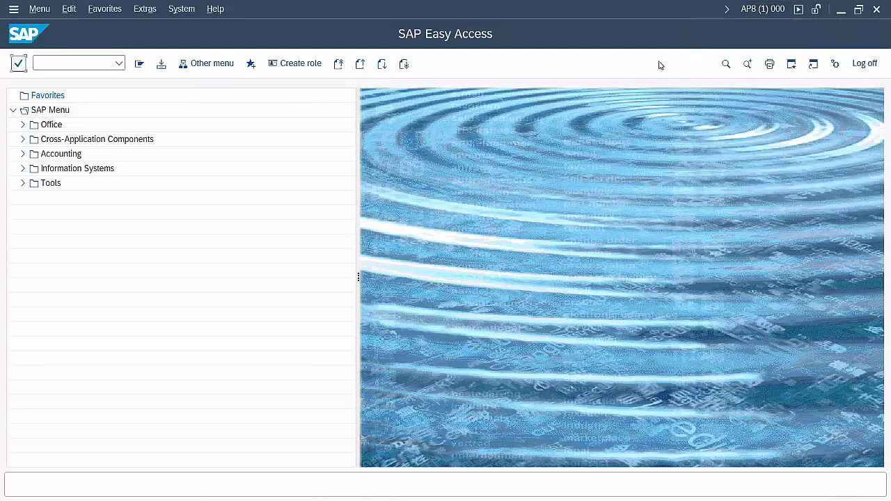
left_click(859, 64)
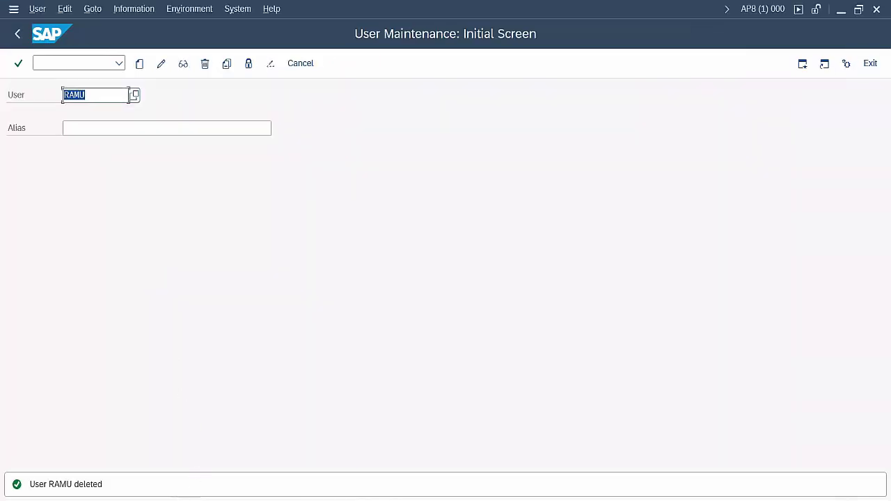
- Switch to SAP Logon, open the AP8 22 connection and set the logon client to 000
mouse_move(188, 497)
left_click(83, 469)
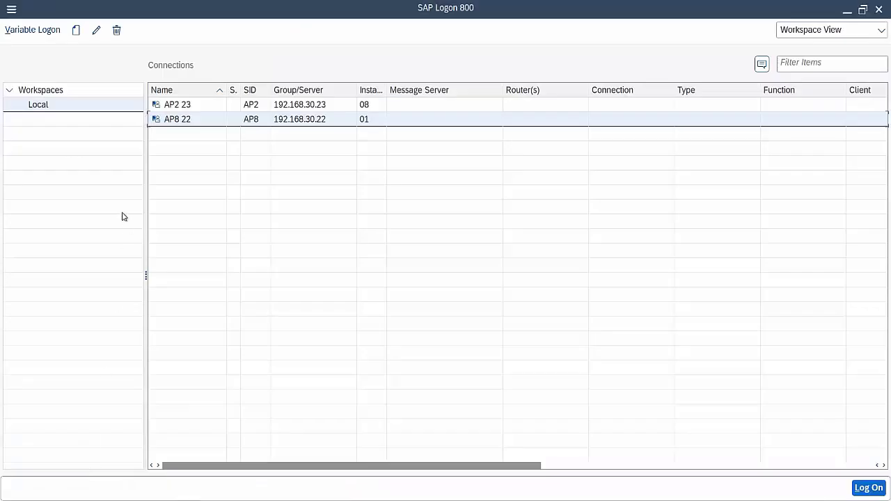
double_click(175, 119)
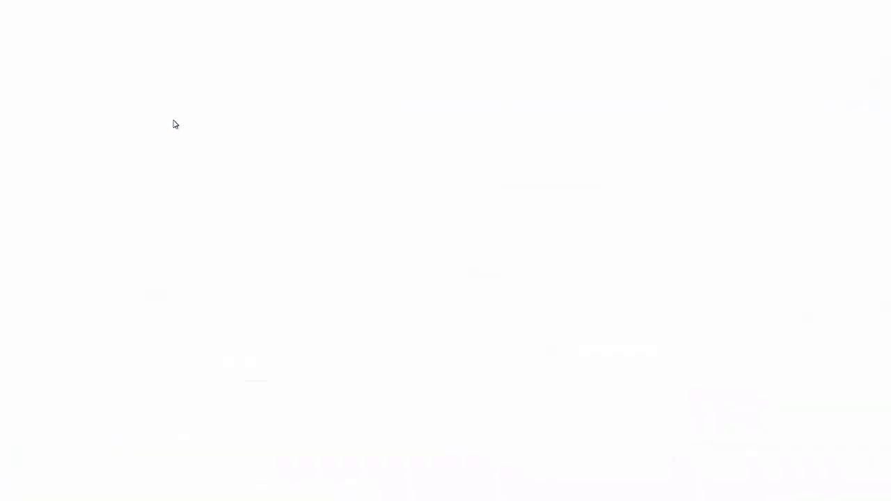
left_click(127, 94)
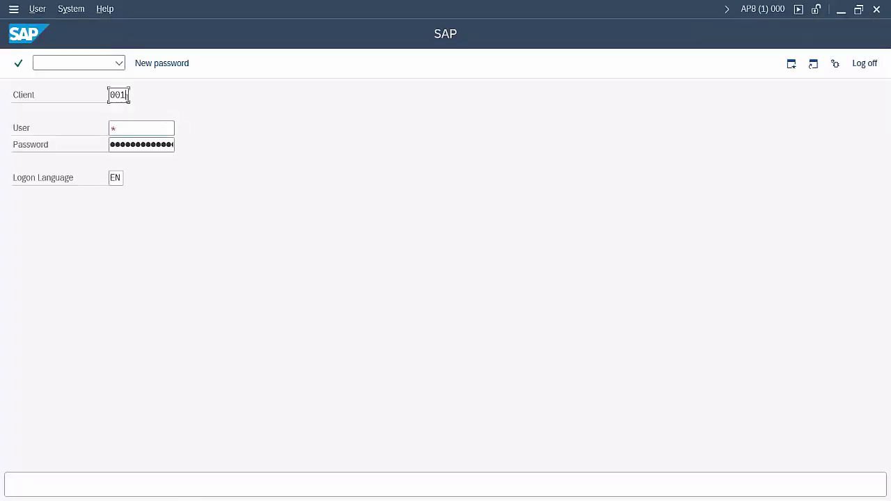
key("BackSpace")
type("0")
key("Caps_Lock")
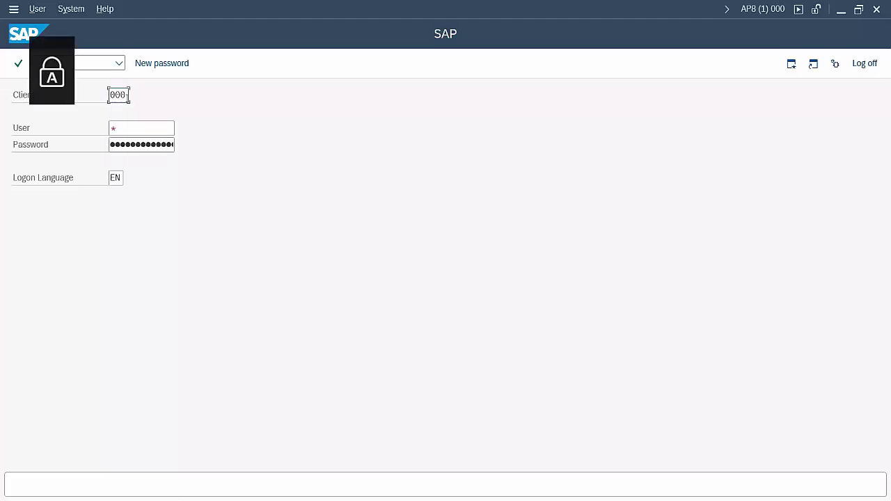
- Try to log on with the deleted user's ID and password
left_click(133, 127)
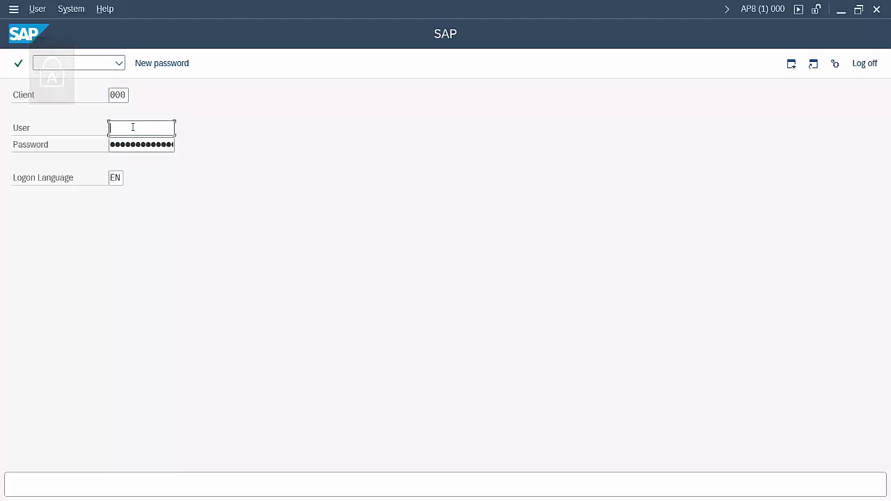
type("RAMU")
key("Tab")
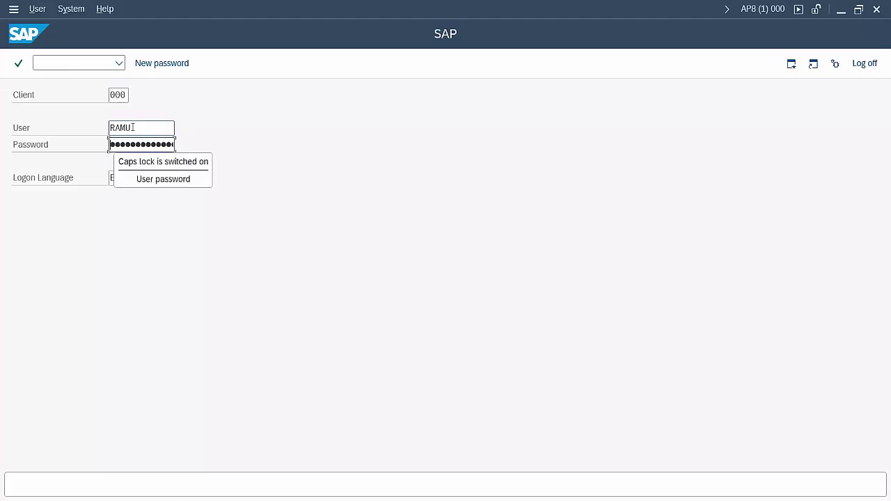
key("Caps_Lock")
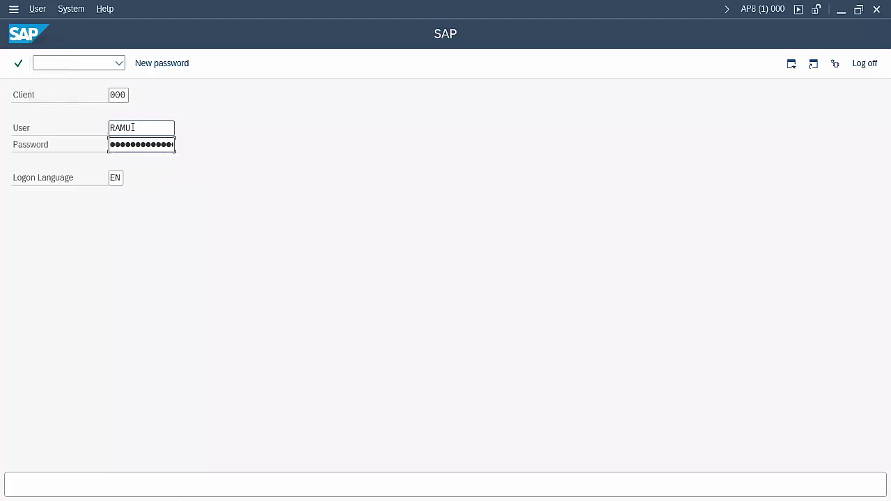
key("Return")
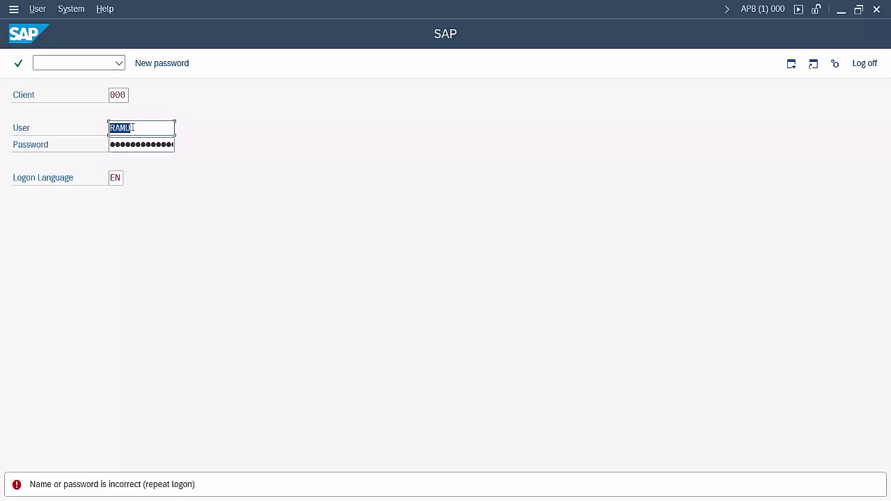
- Re-enter the deleted user's password on the logon screen
left_click(138, 147)
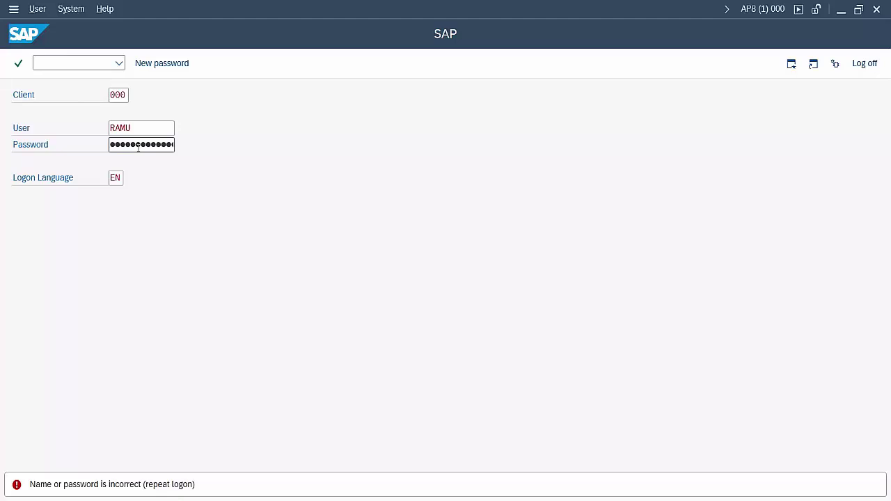
key("Caps_Lock")
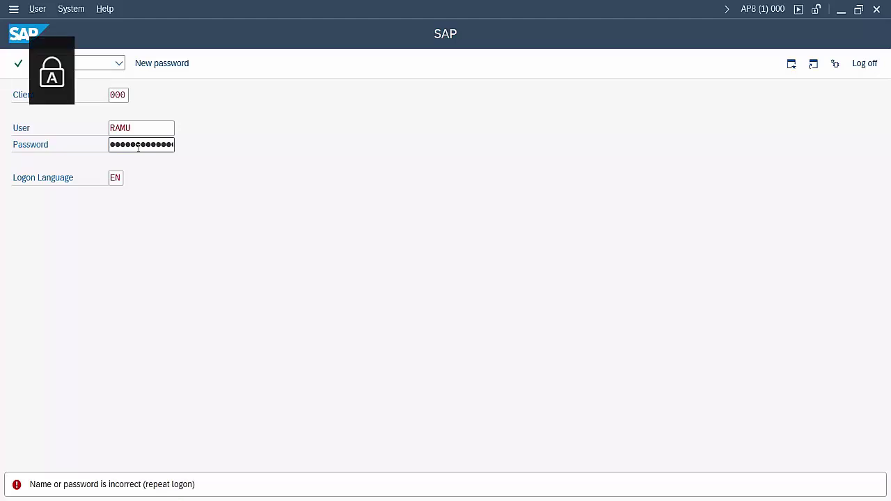
key("Caps_Lock")
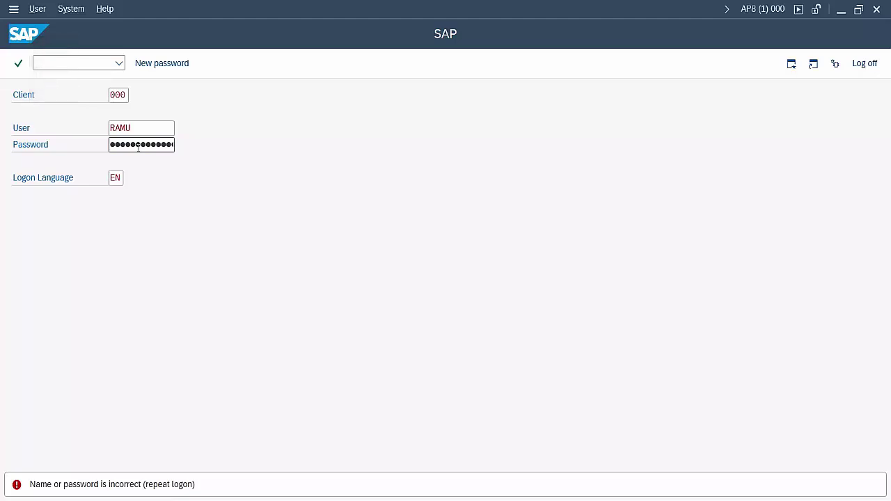
left_click(137, 148)
- Replace the user ID with test, enter a password and try to log on to client 000
left_click_drag(138, 128, 91, 126)
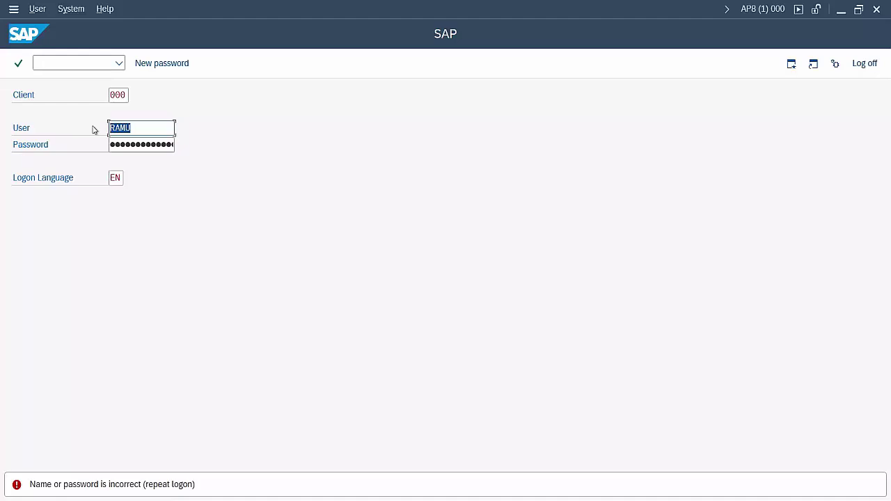
type("test")
key("Tab")
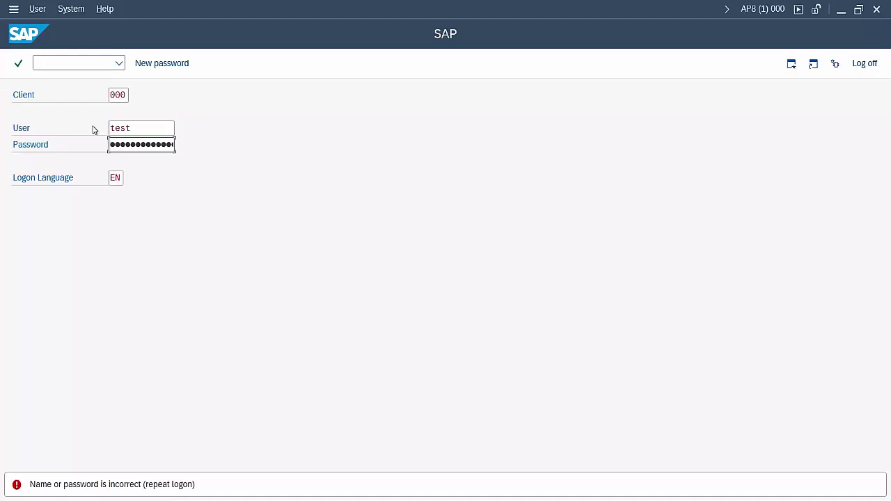
key("Return")
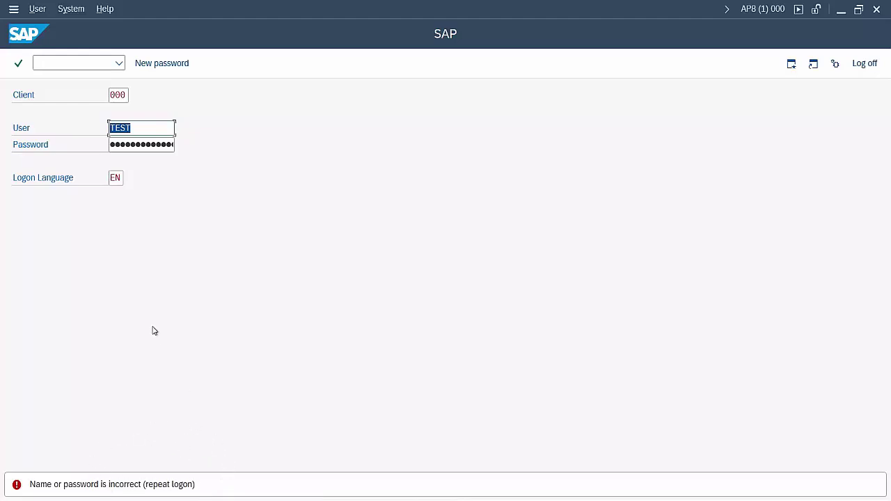
- Minimise the AP8 logon window and switch back to the User Maintenance session
left_click(140, 128)
left_click(841, 10)
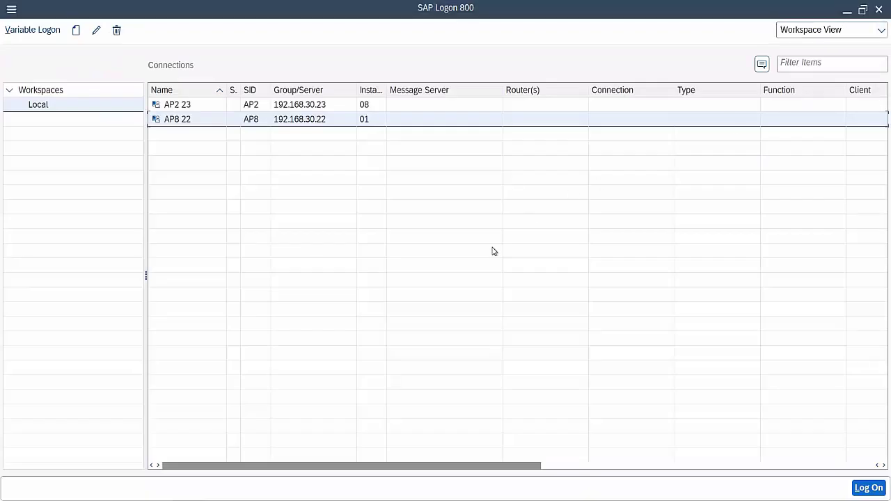
left_click(164, 459)
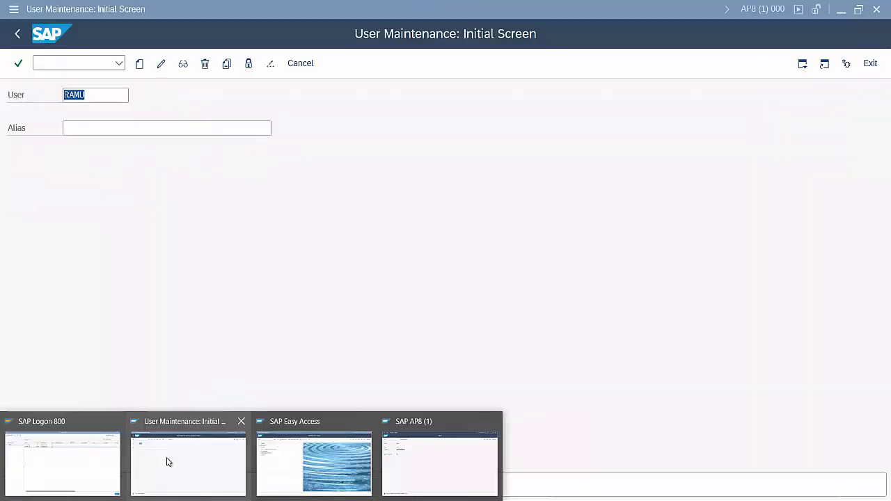